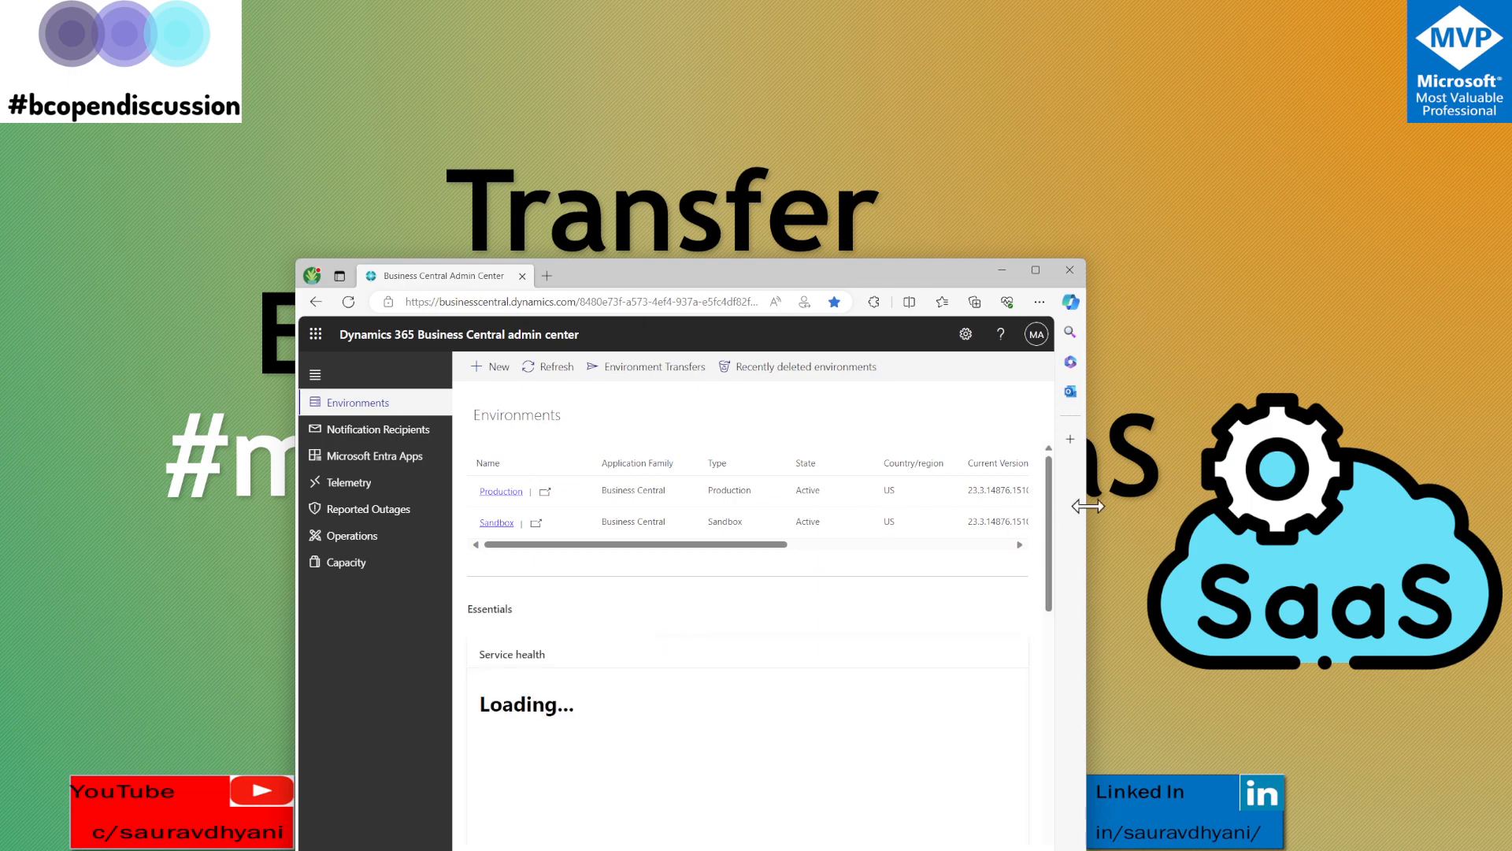
Reposition and enlarge the destination tenant's admin center window until the full Essentials area fits
drag(1088, 507, 1352, 507)
mouse_move(1036, 284)
mouse_down()
mouse_move(932, 122)
mouse_move(785, 56)
mouse_up()
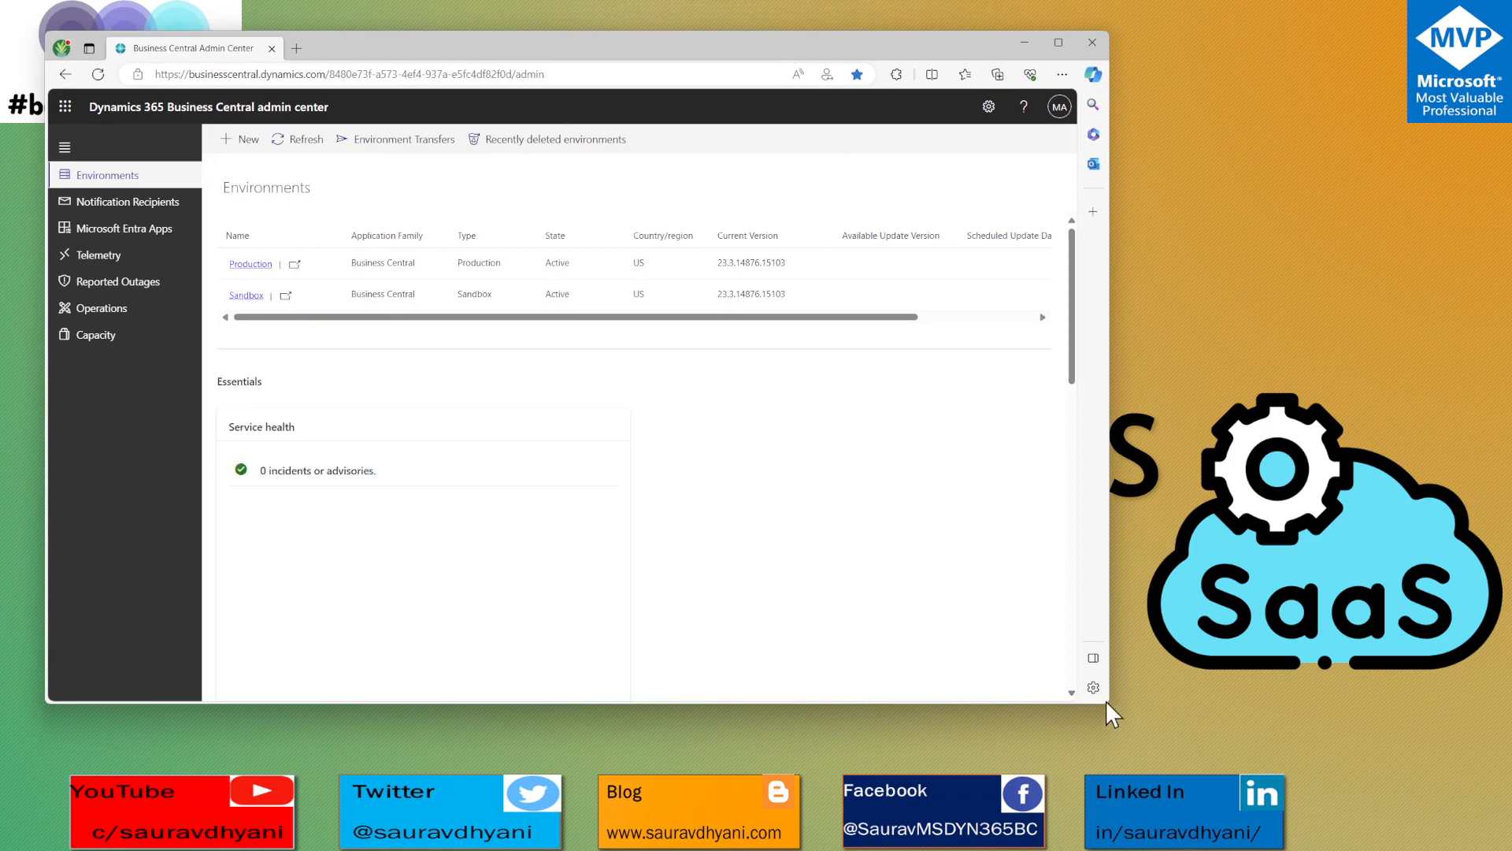
drag(1112, 709, 1185, 773)
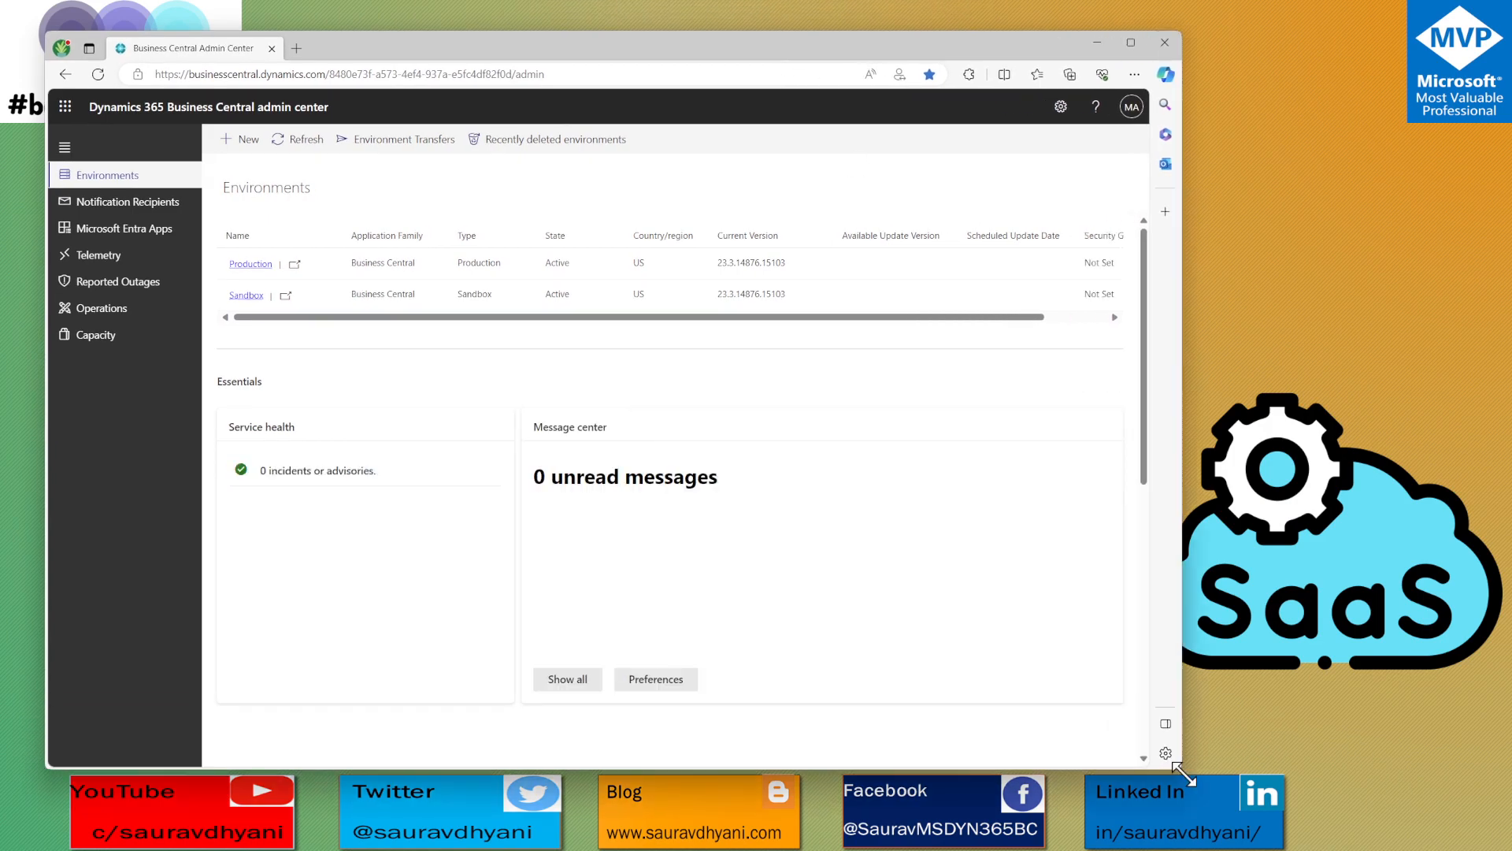
Start receiving environments in the destination tenant, submitting the source Microsoft Entra tenant ID copied from the source admin center's address
click(350, 142)
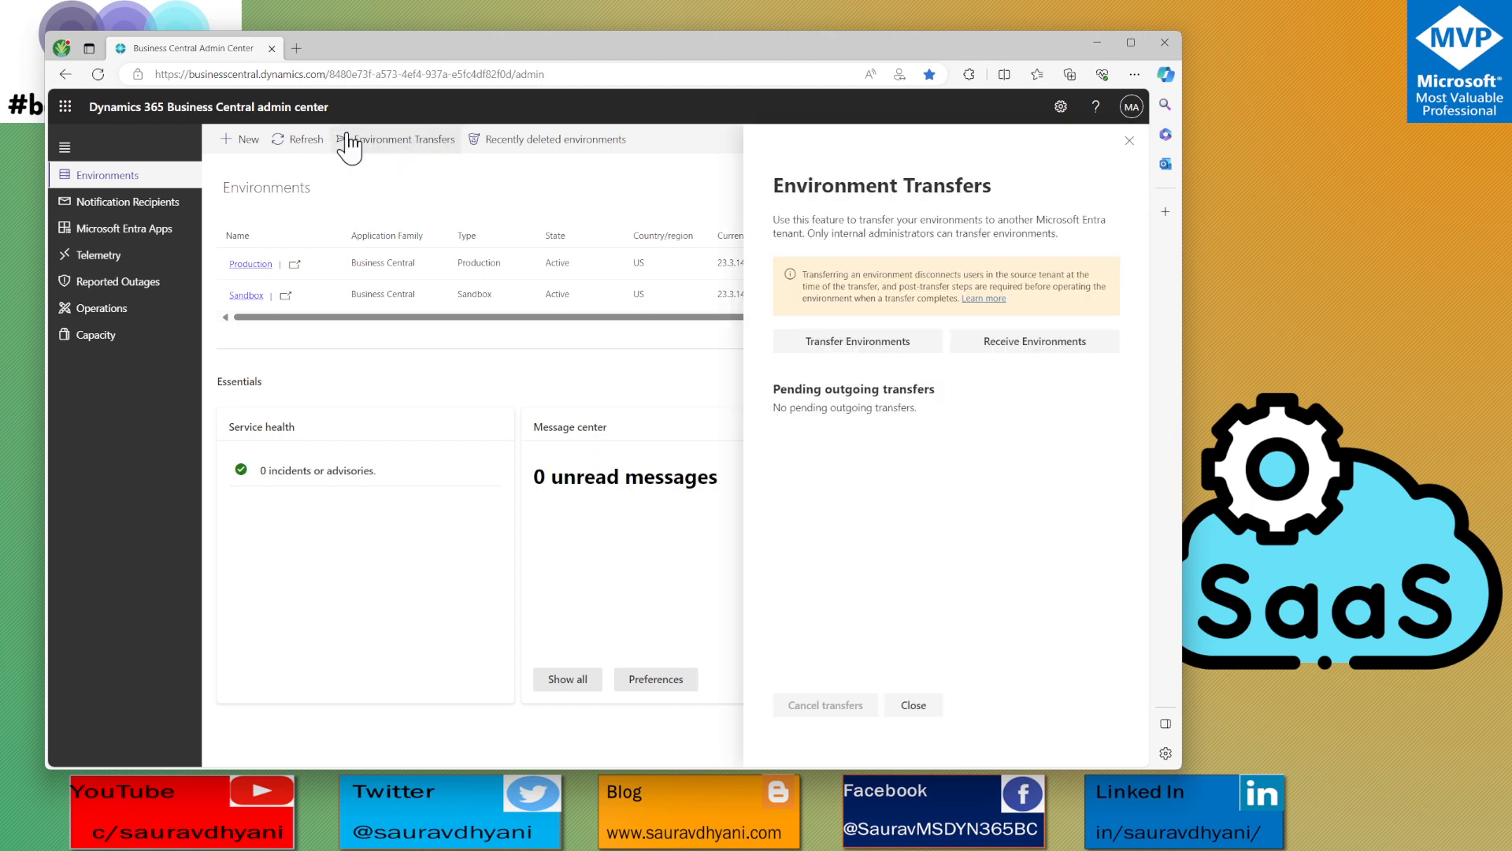
click(1019, 357)
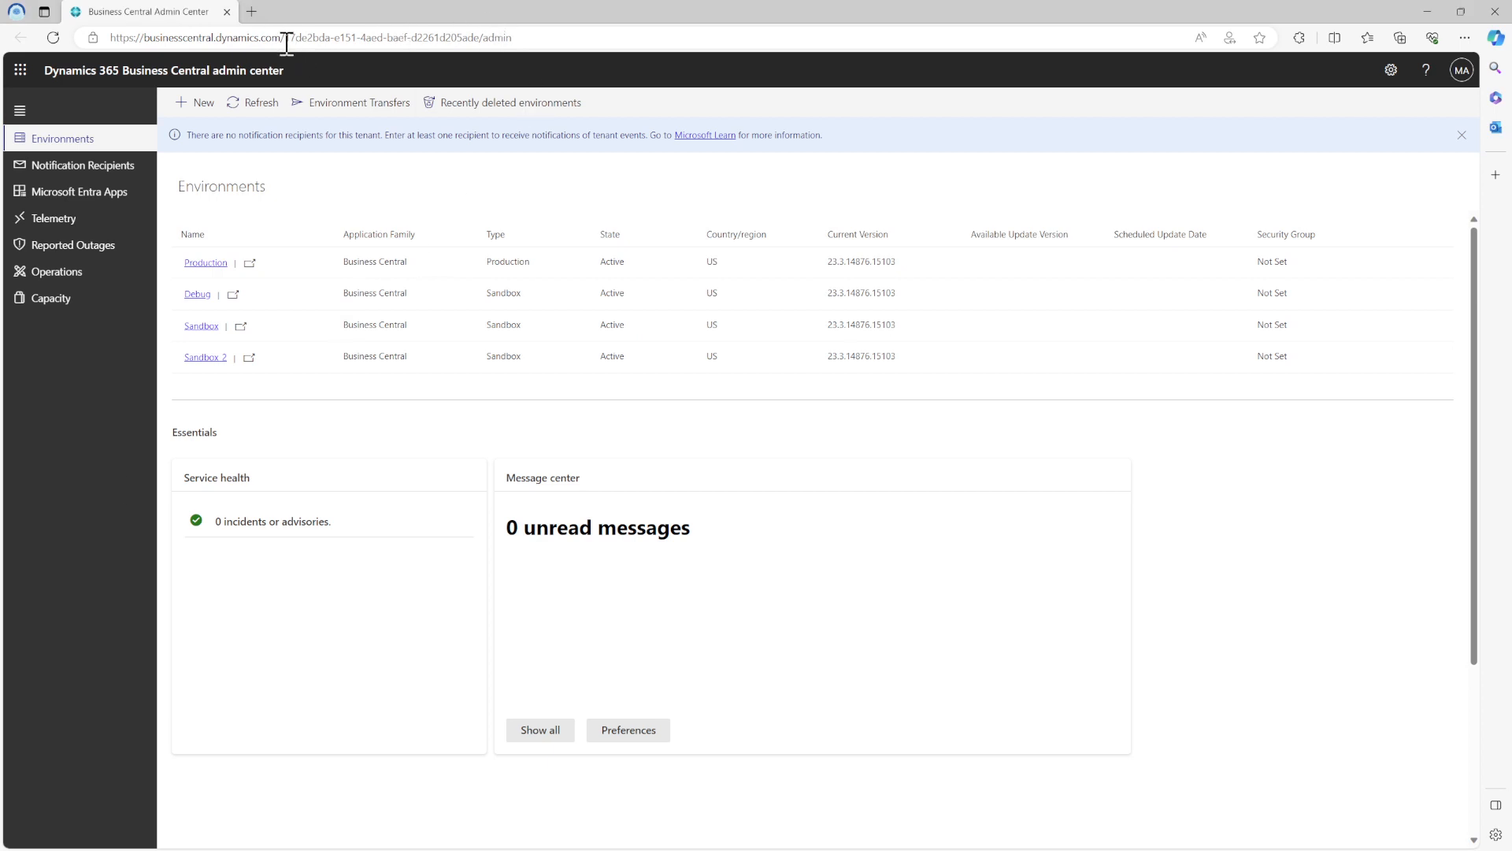
drag(286, 38, 466, 43)
key(ctrl+c)
right_click(462, 43)
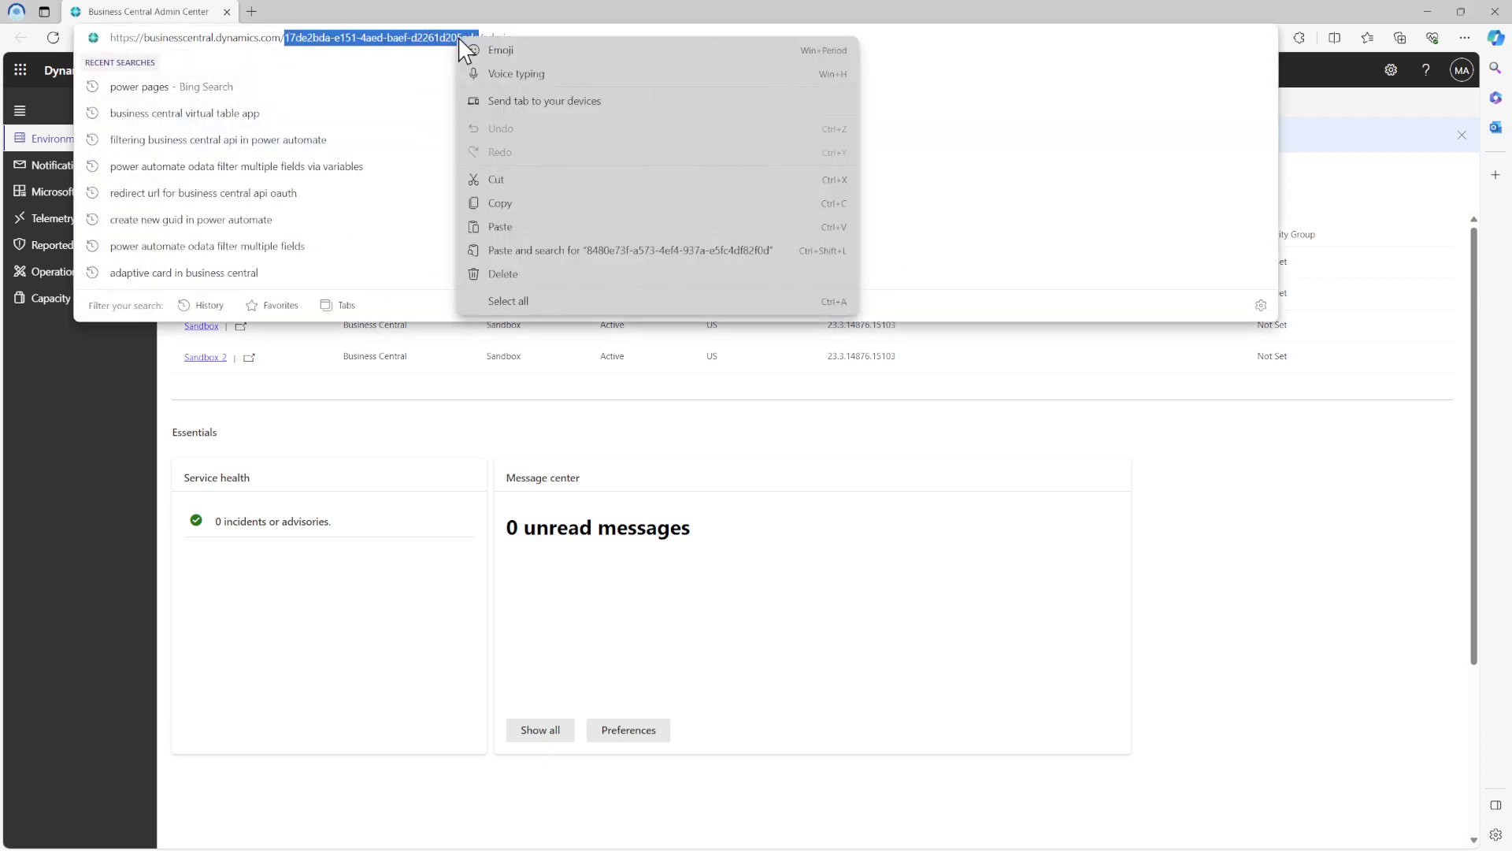
click(523, 207)
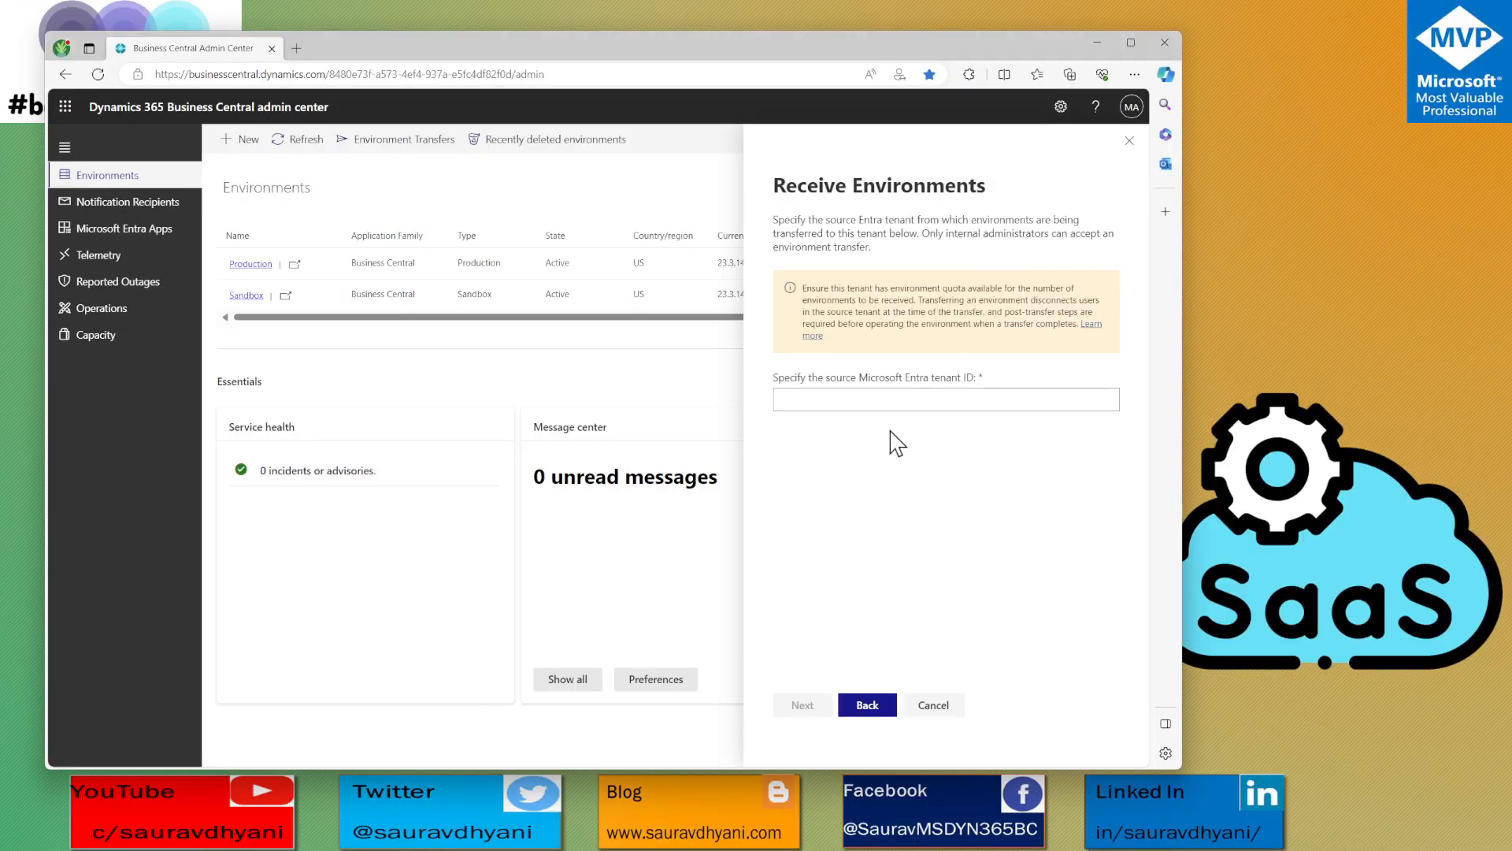
right_click(909, 406)
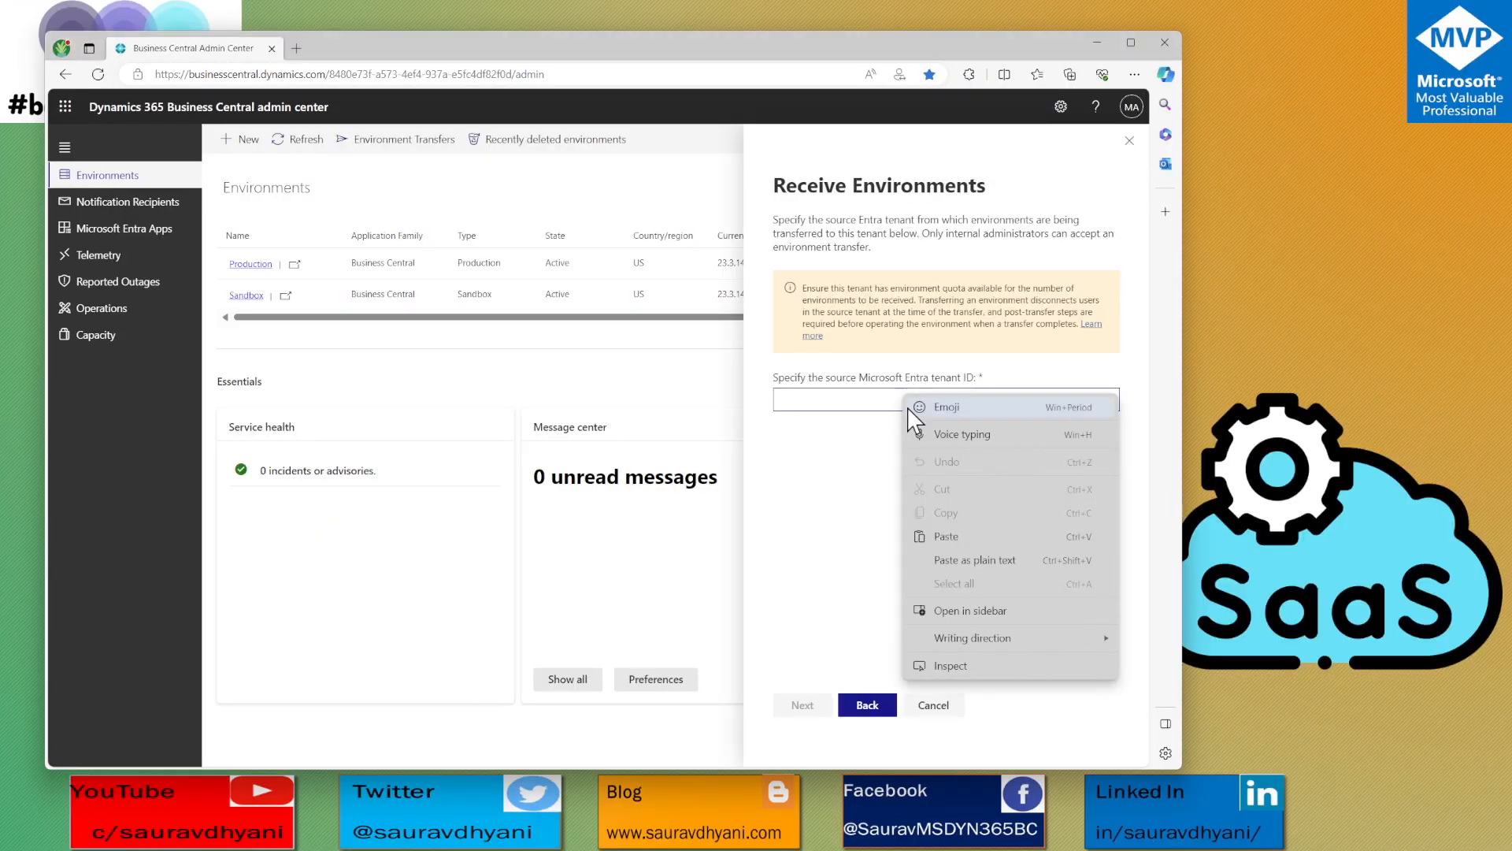
click(957, 538)
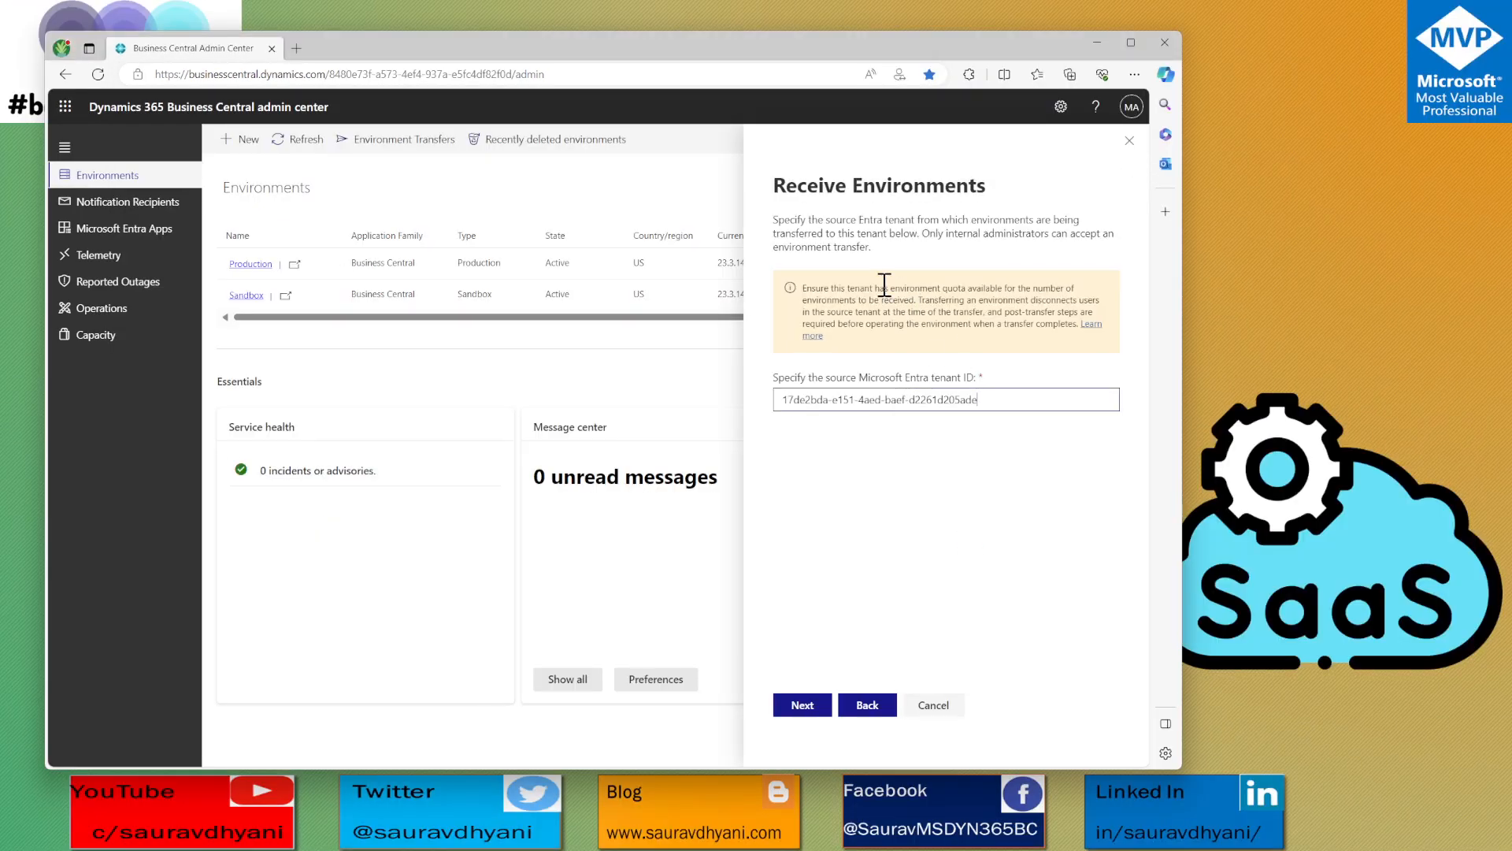
click(801, 707)
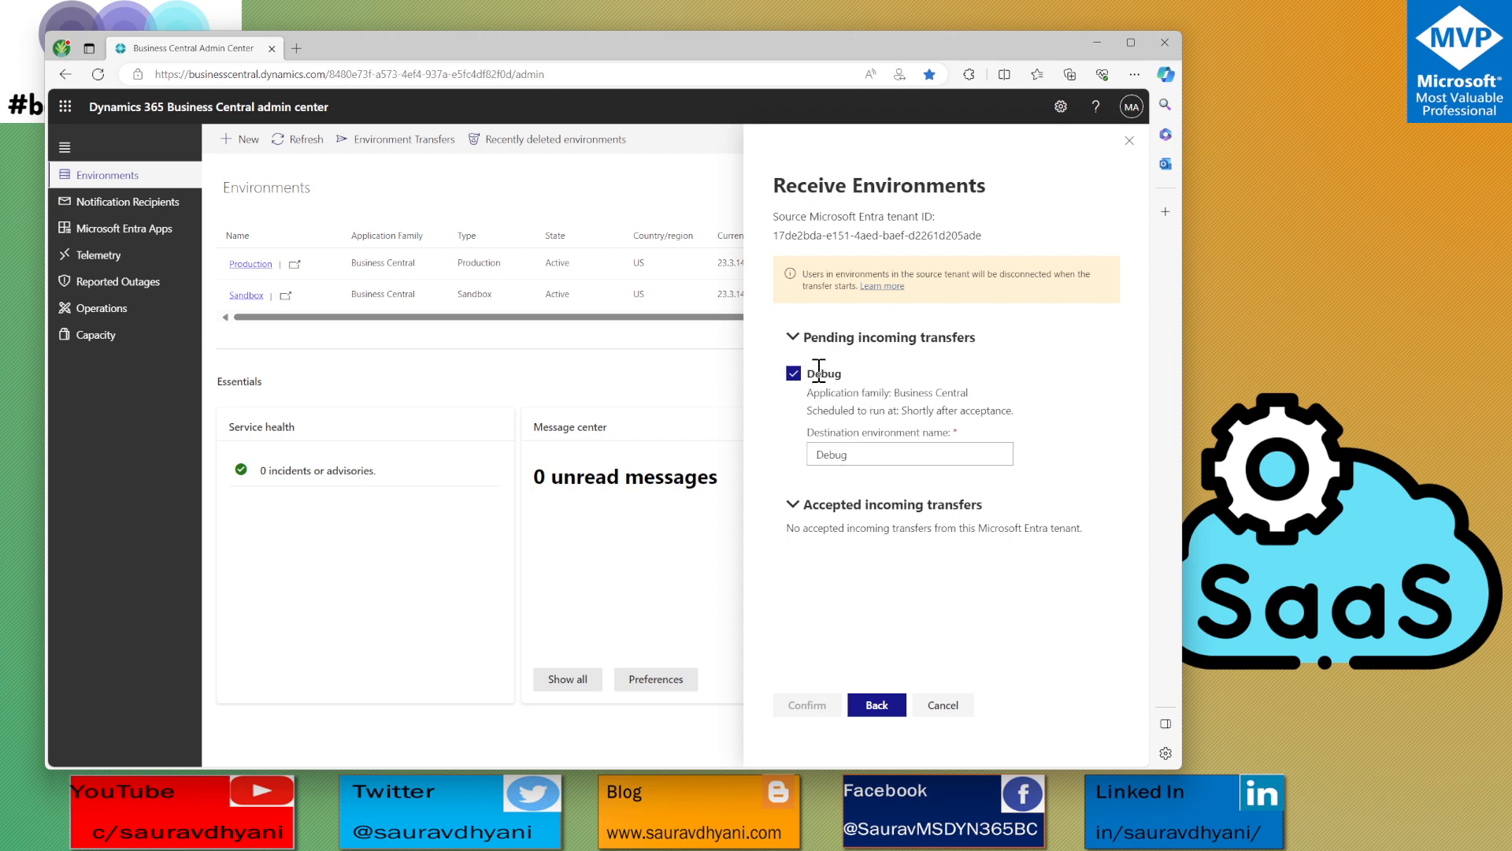
Review the pending Debug transfer's application family, schedule and destination environment name, plus the accepted incoming transfers
drag(827, 392, 1022, 404)
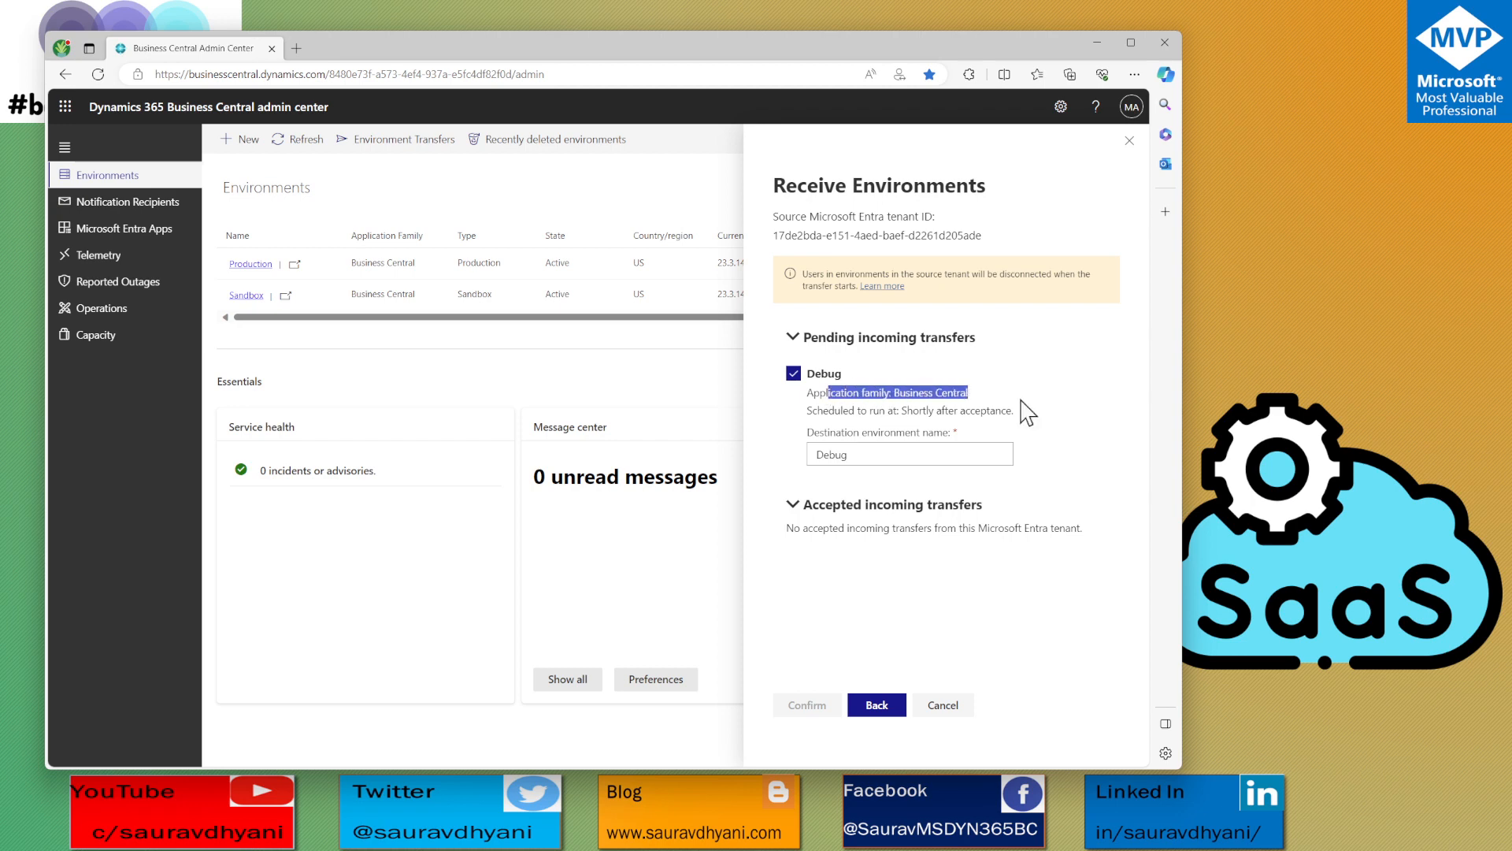
drag(823, 411, 1017, 418)
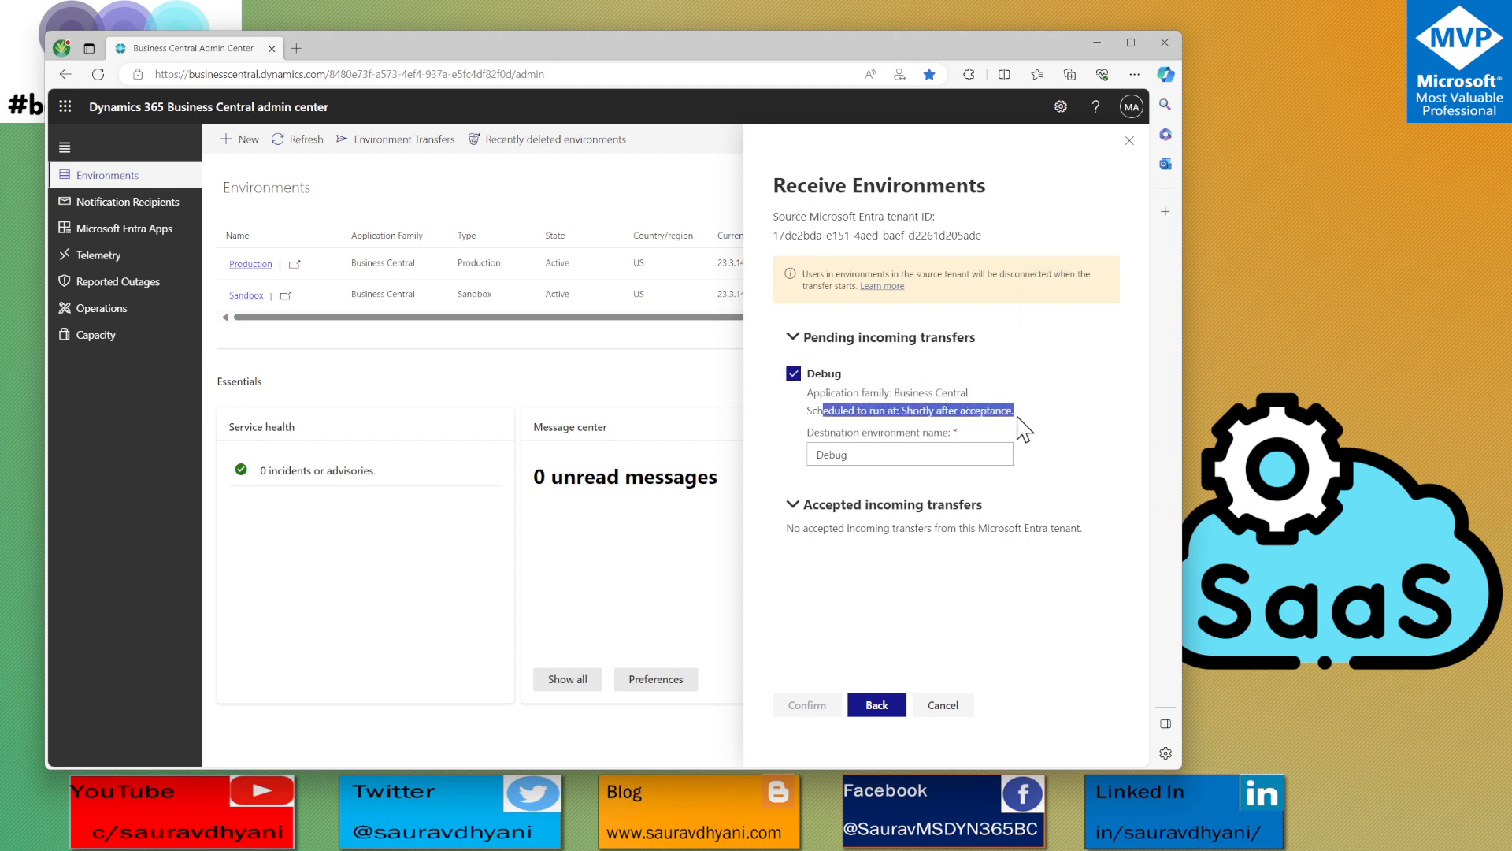
drag(808, 434, 970, 452)
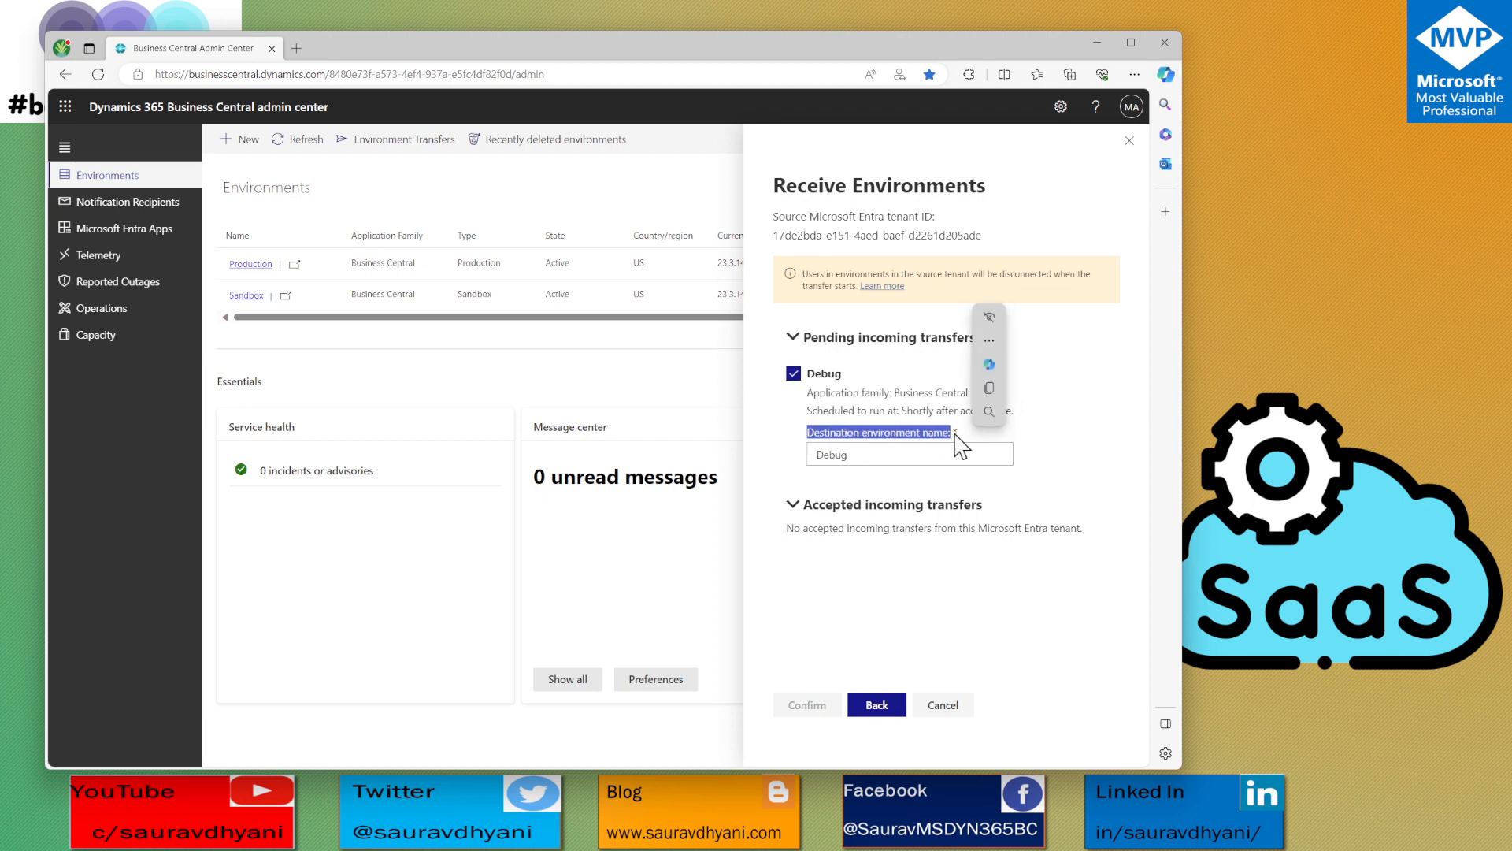
click(791, 502)
click(791, 504)
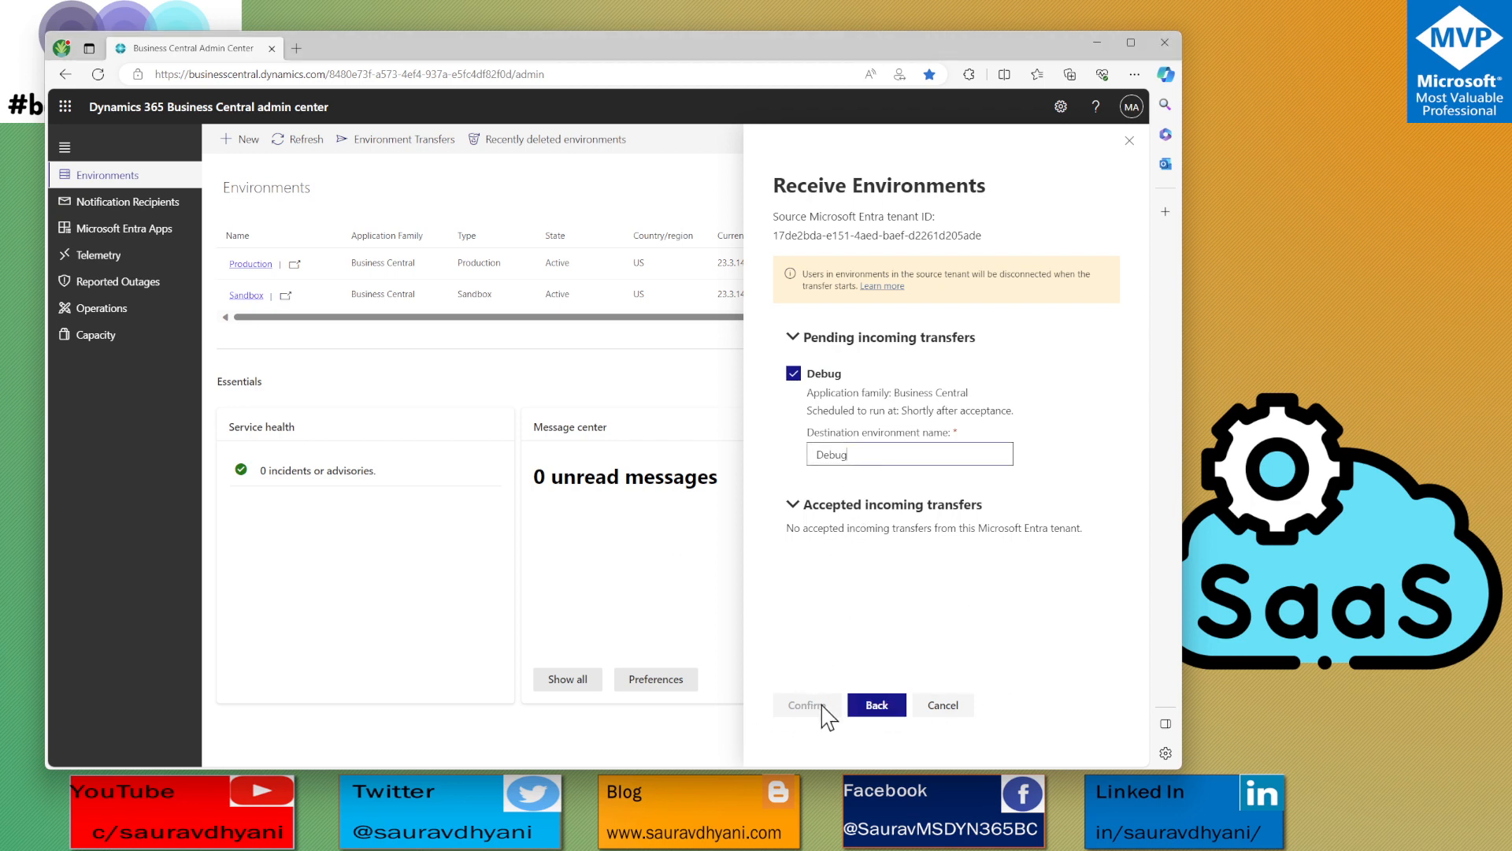
Reselect the pending Debug transfer and confirm receiving it under the destination environment name Debug
click(794, 375)
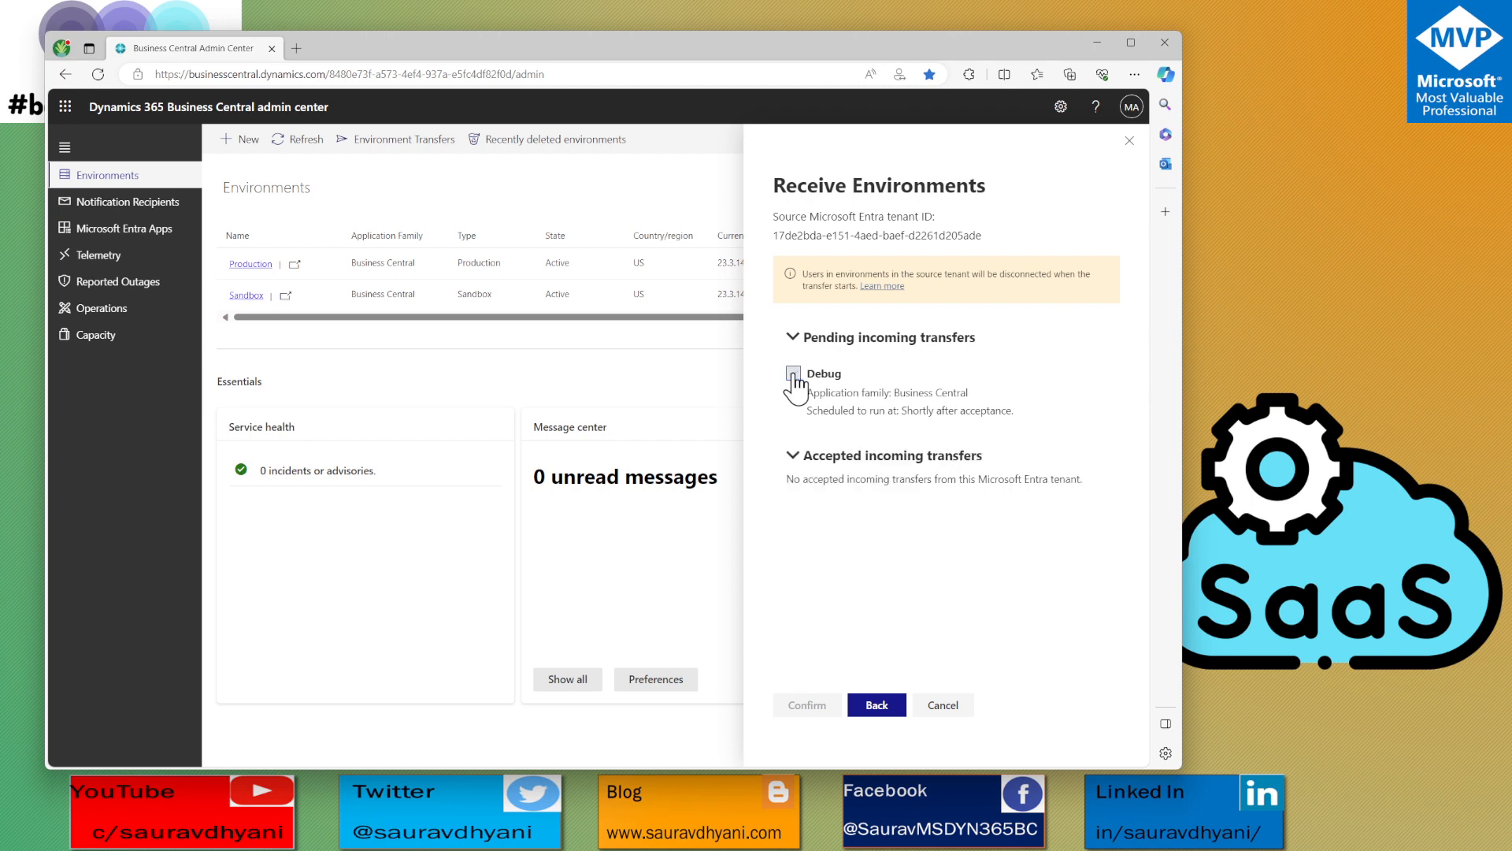
click(794, 376)
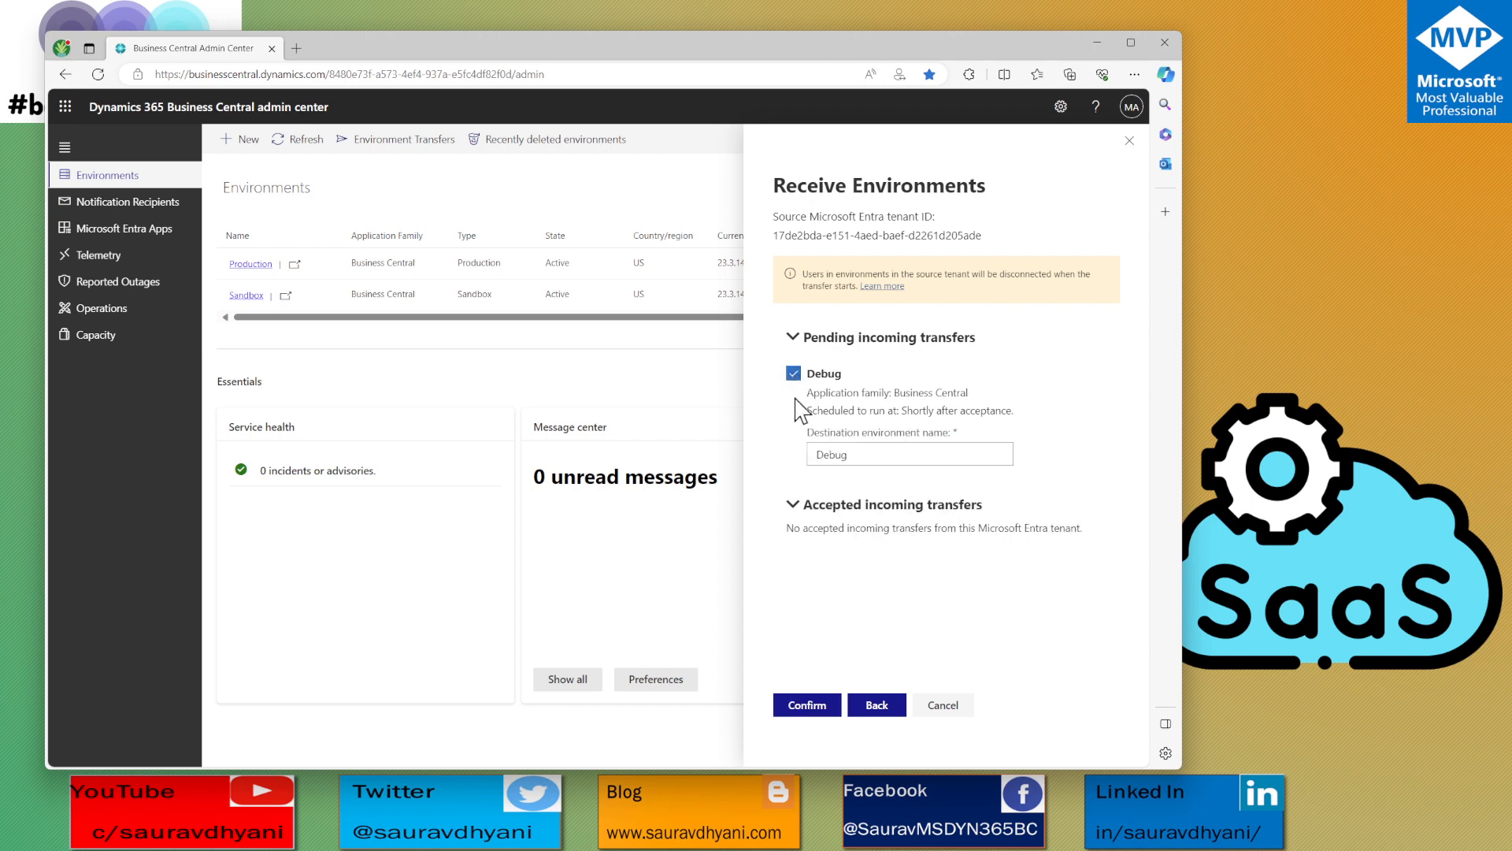
click(812, 706)
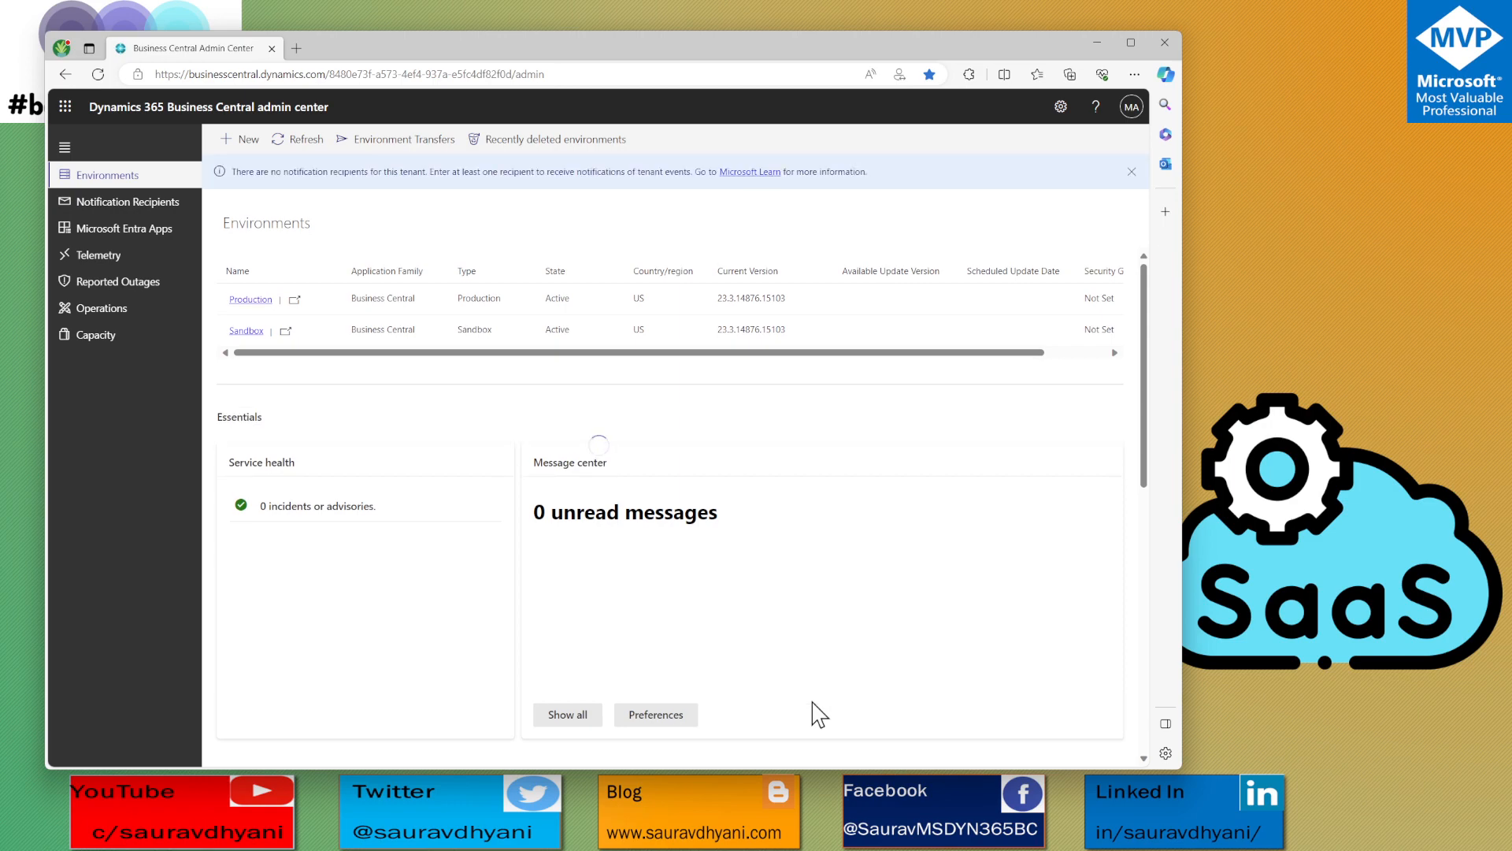
Arrange the source and destination admin center windows side by side so both environment lists can be compared
drag(675, 51, 983, 60)
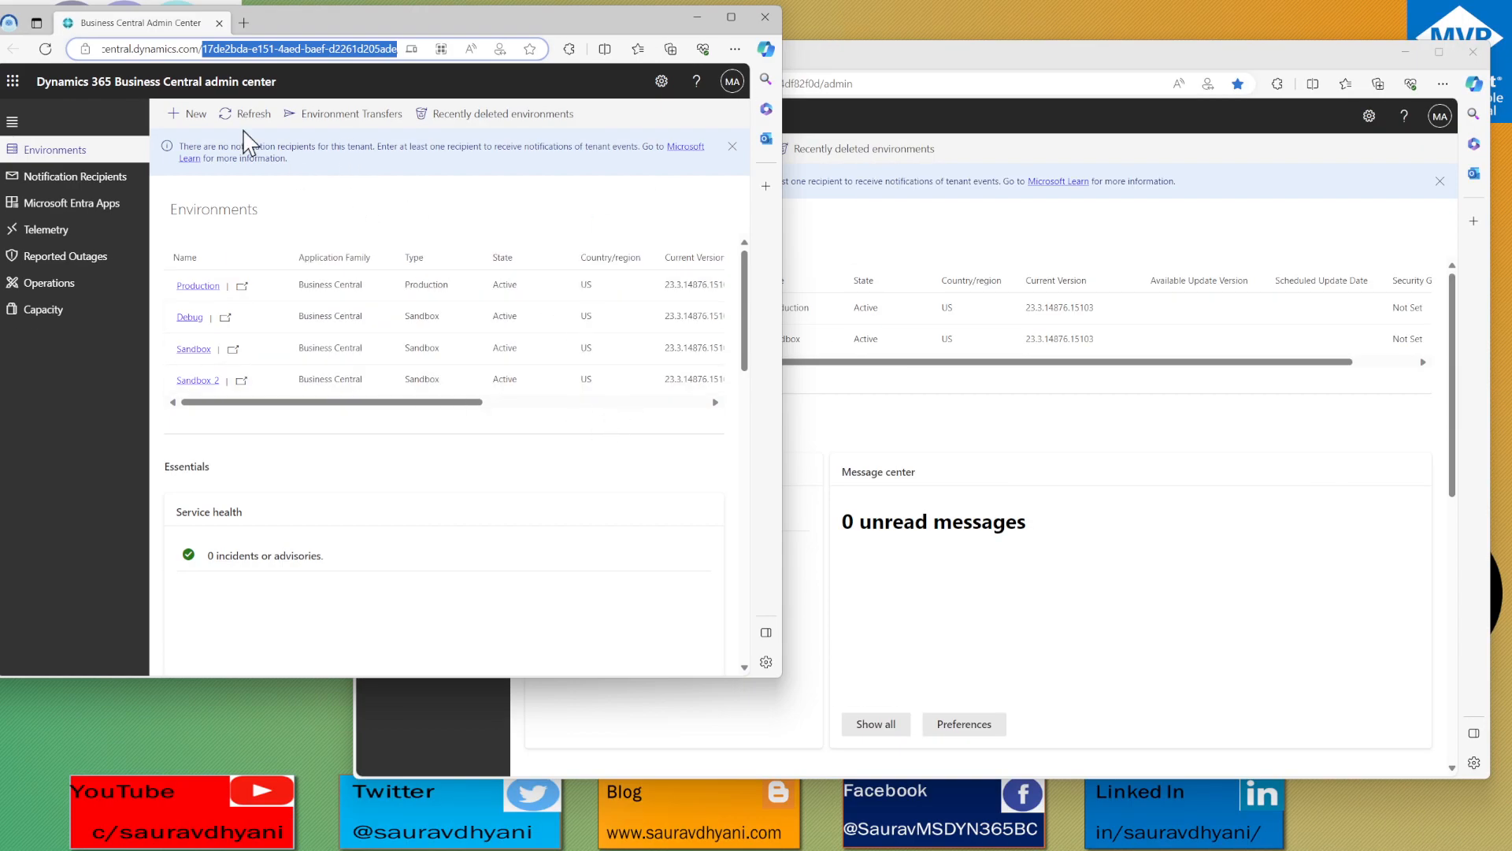
click(1048, 260)
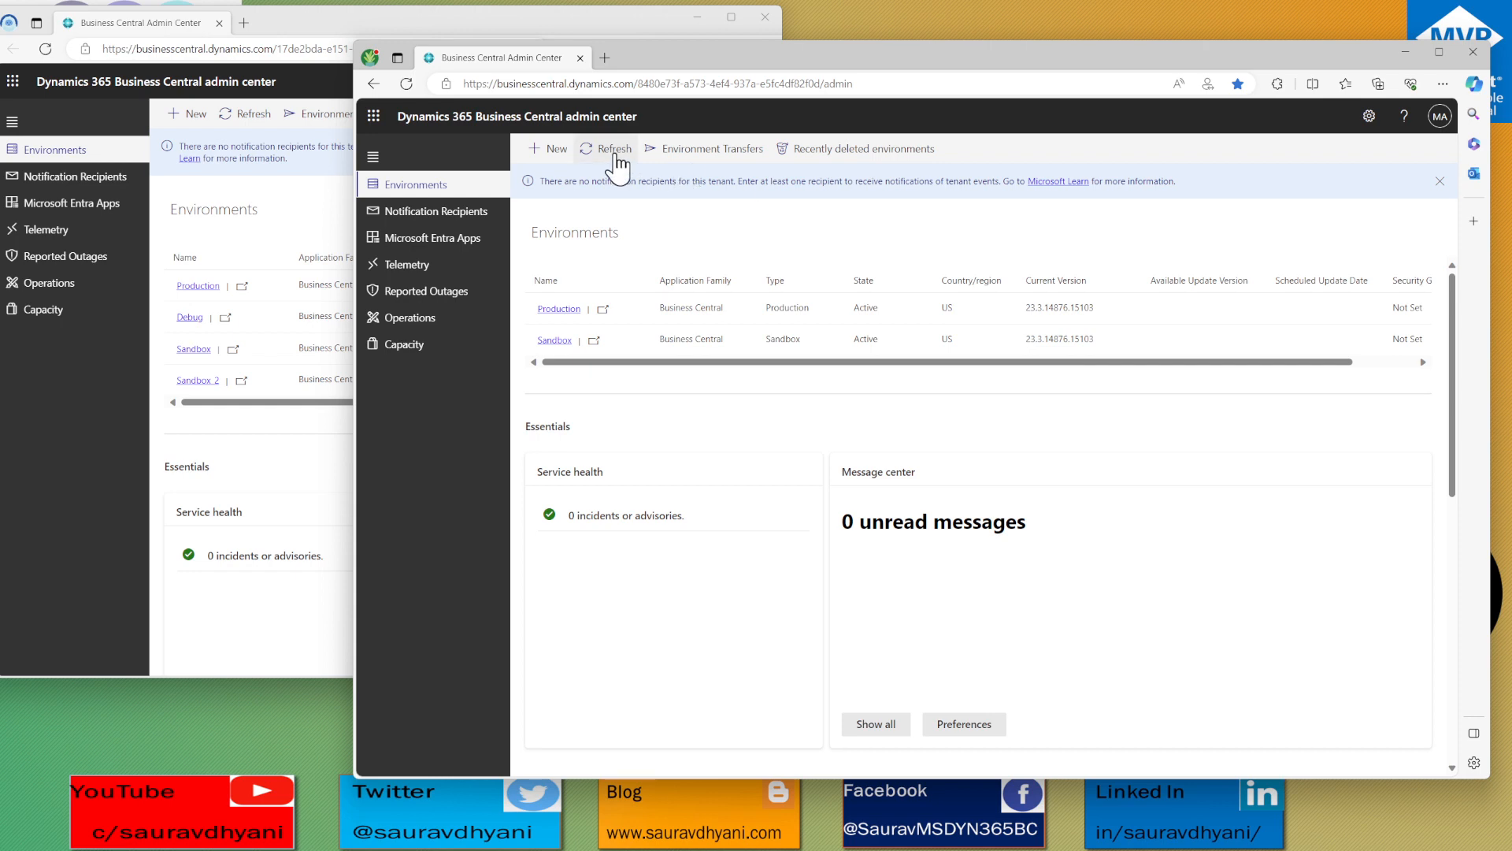
drag(356, 42, 675, 19)
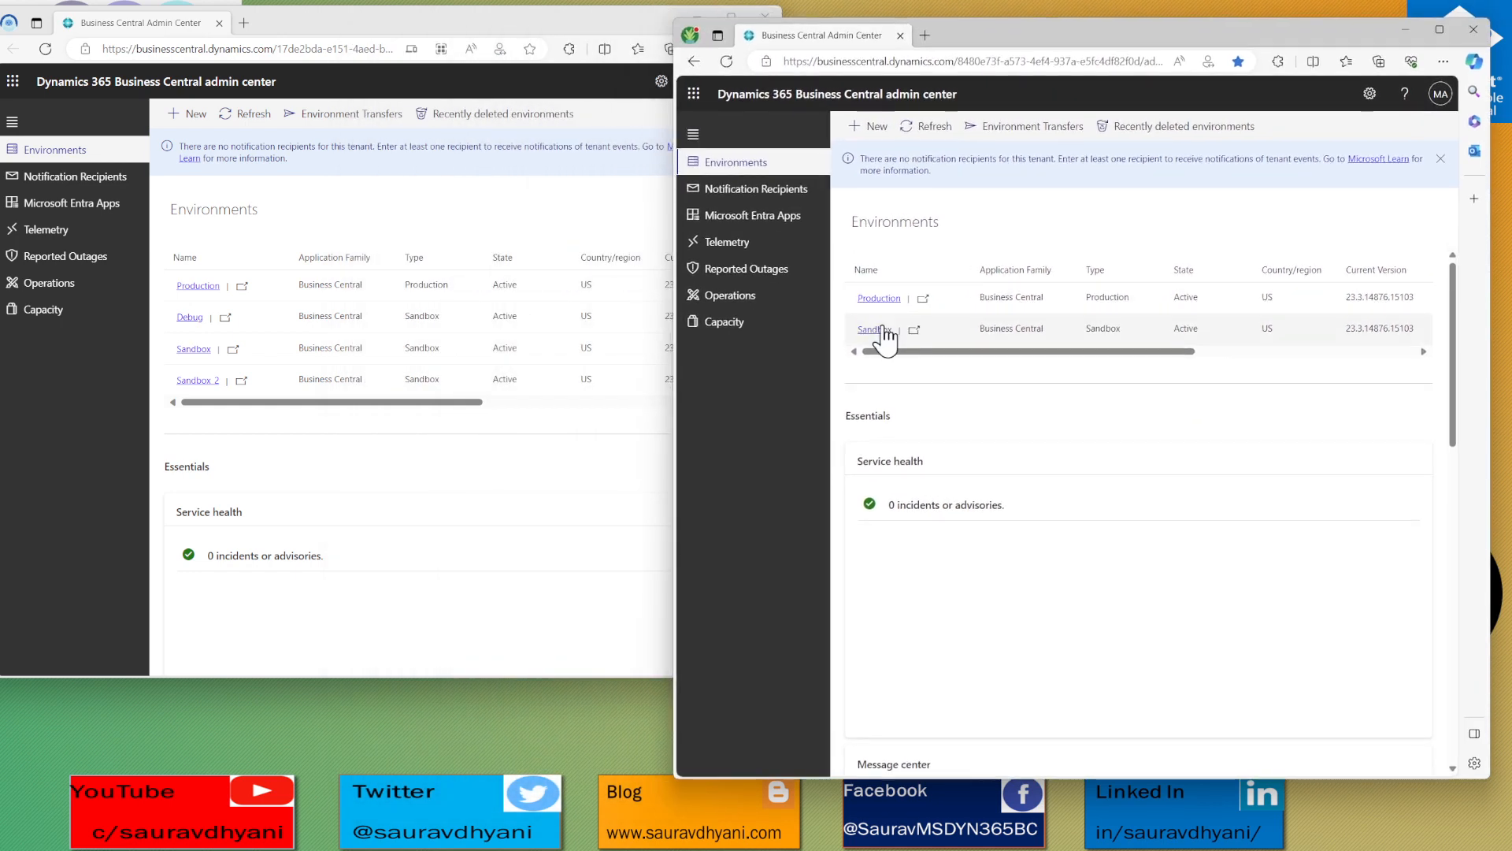
Refresh the environment lists of both tenants repeatedly to check whether Debug has moved
click(933, 130)
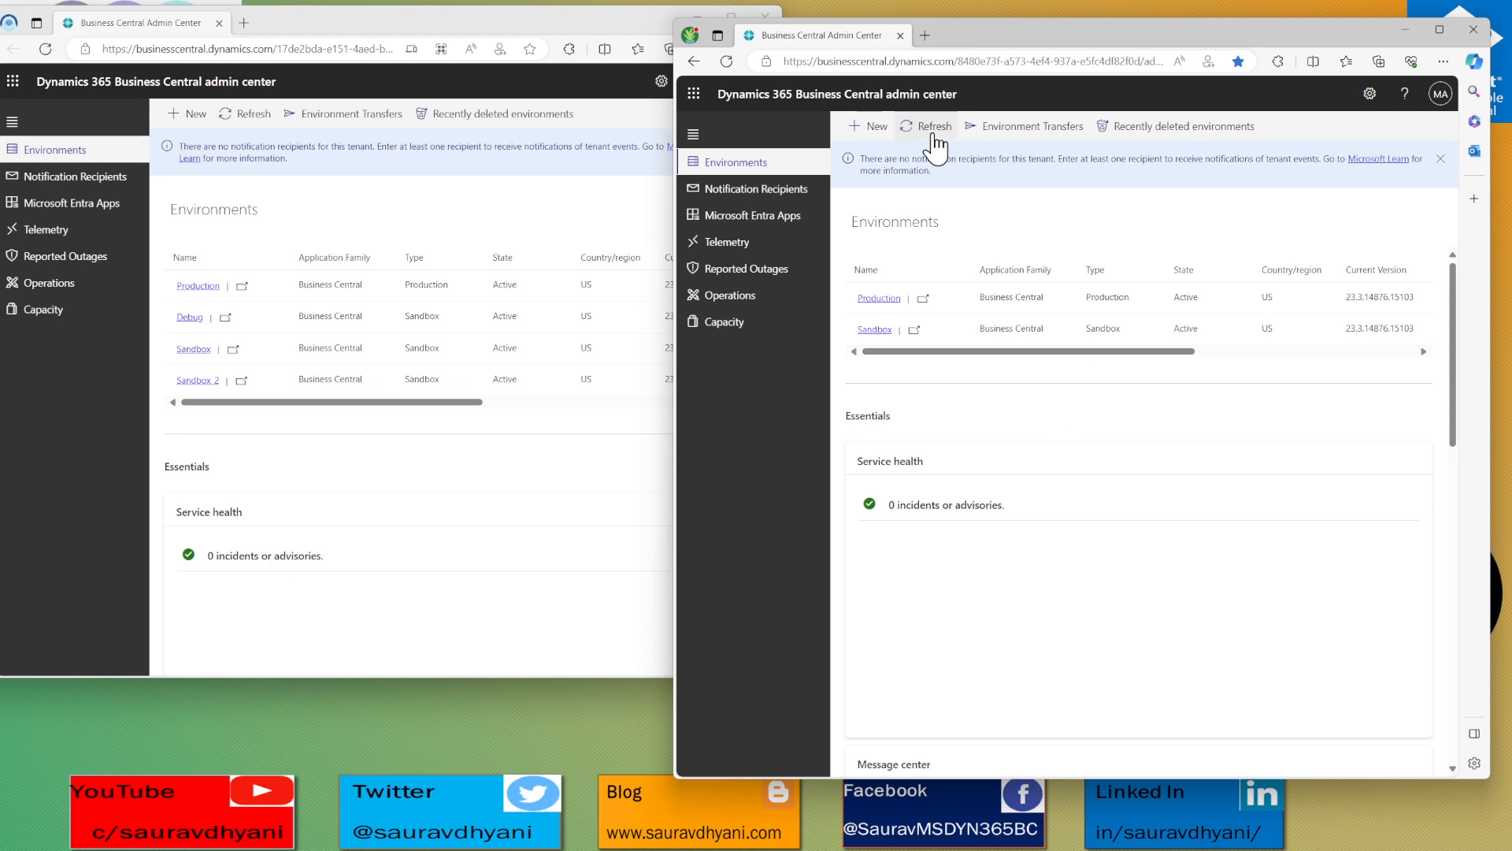
click(247, 115)
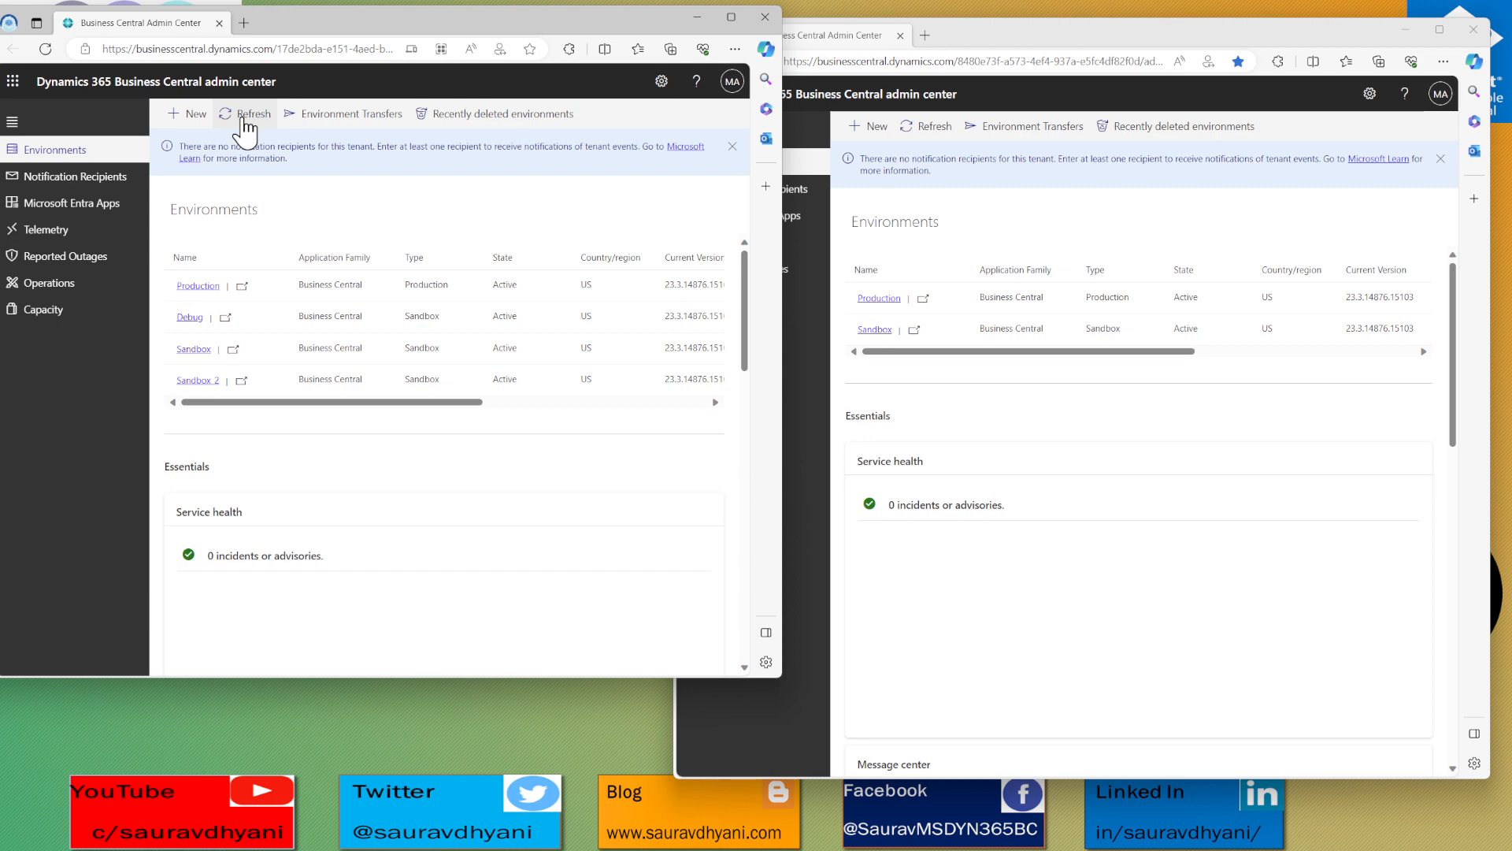
click(244, 118)
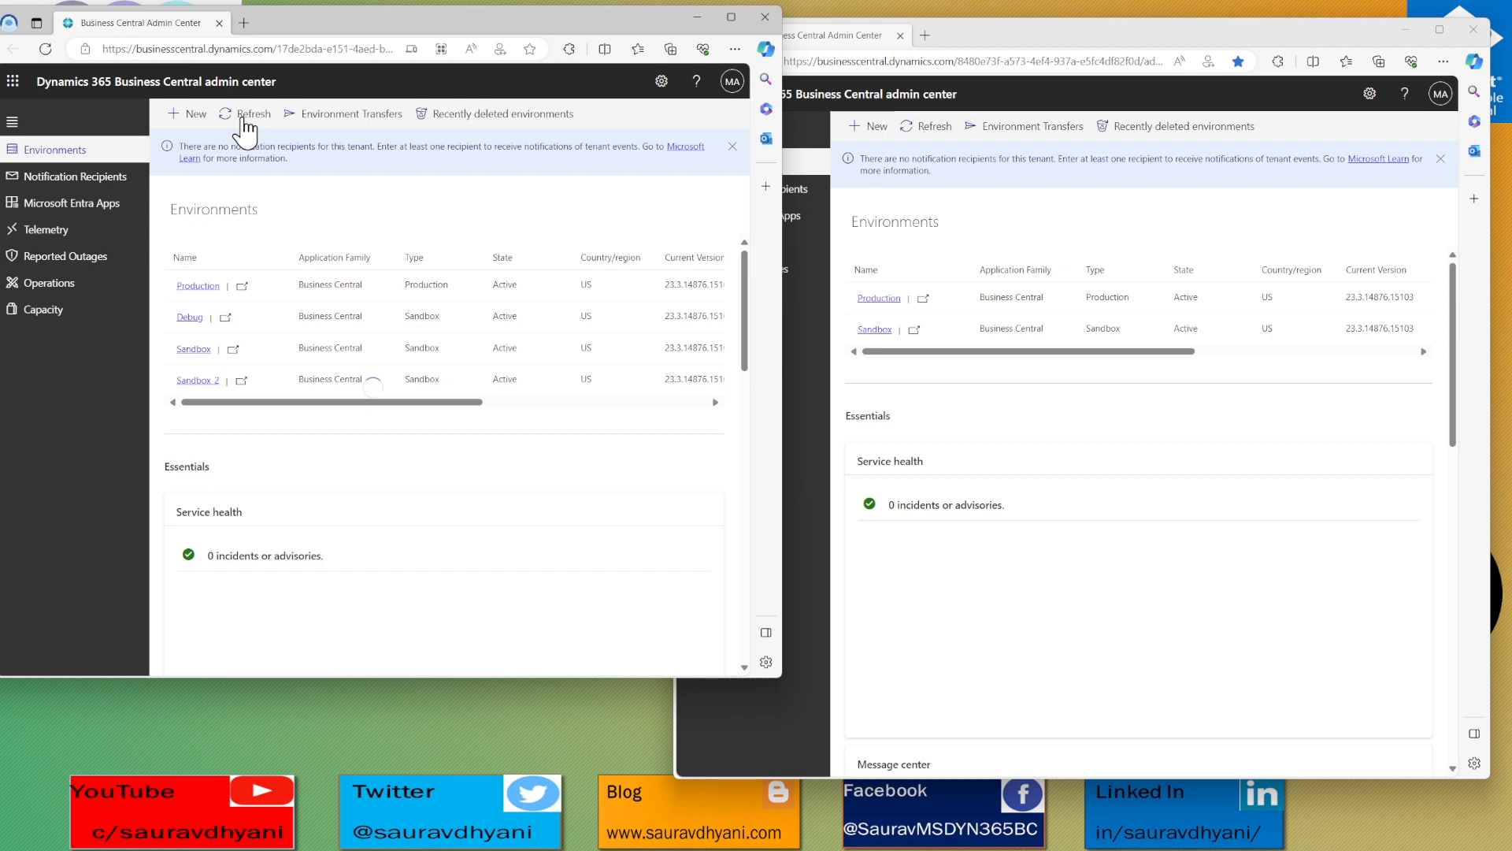
click(929, 127)
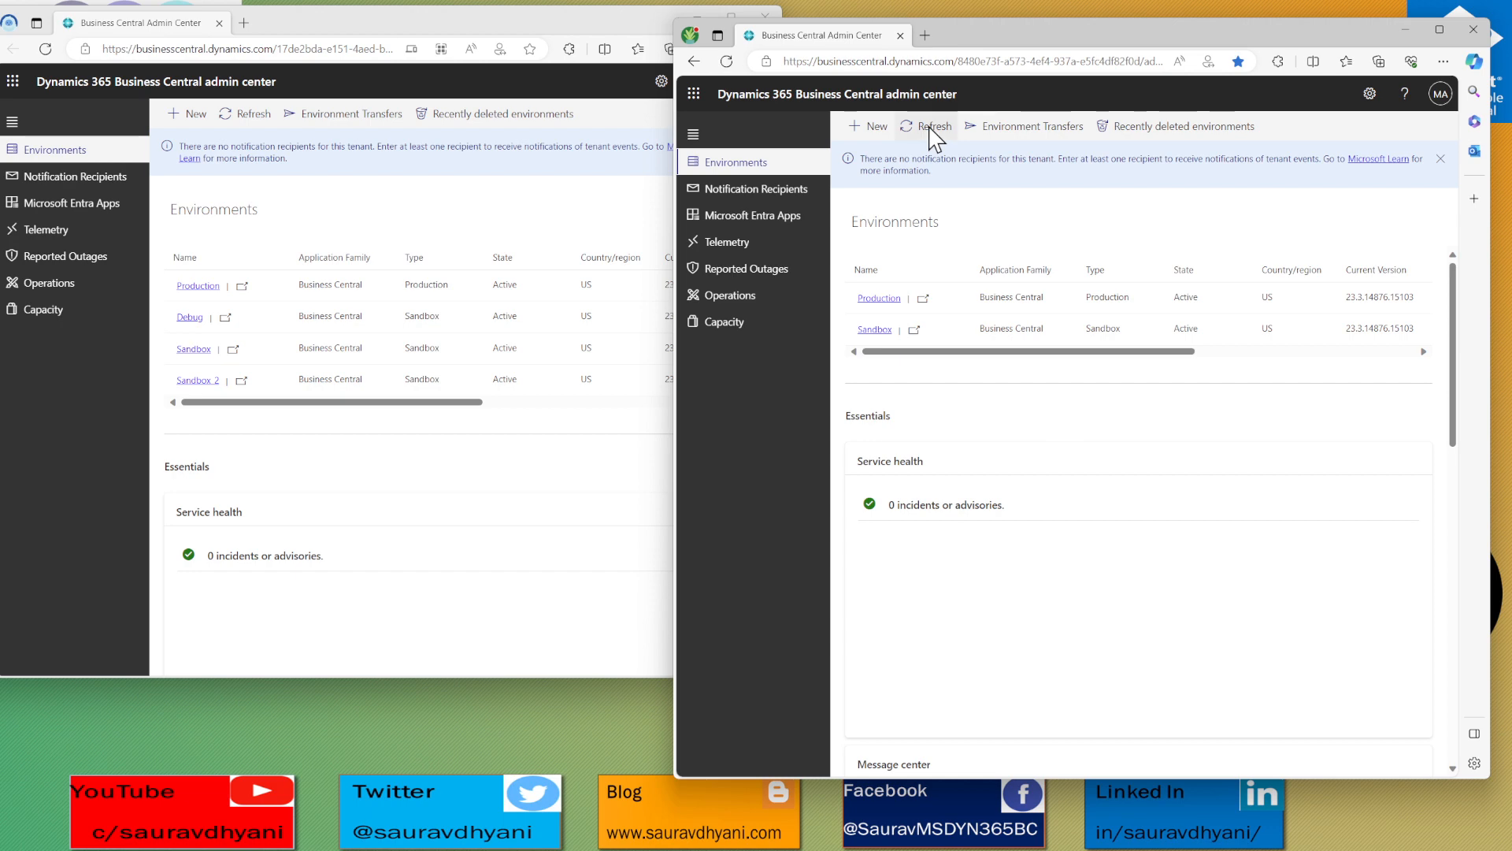
click(934, 134)
click(239, 134)
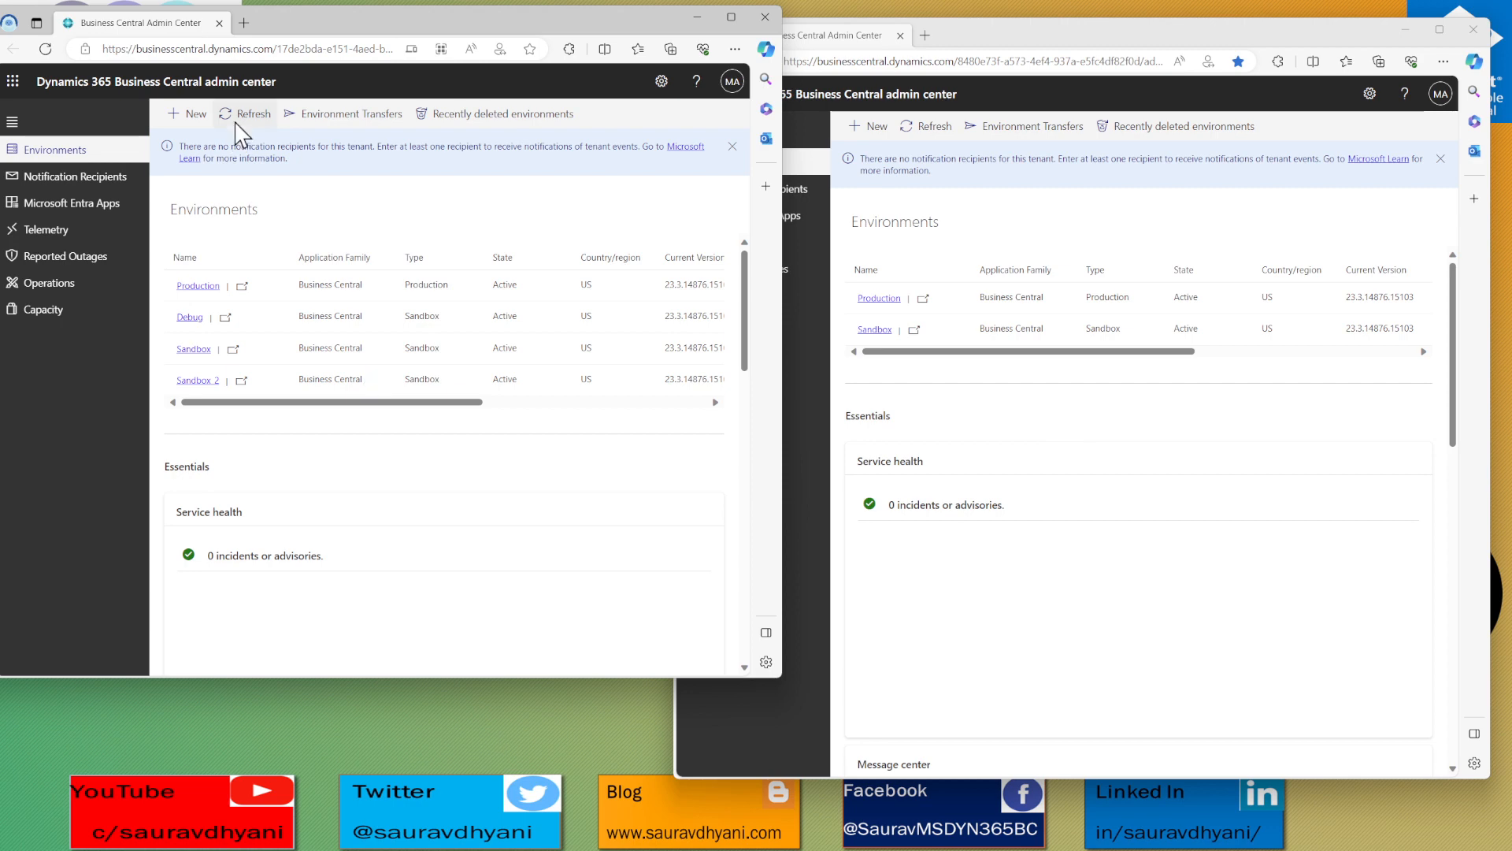
click(236, 120)
Check the source tenant's pending outgoing Debug transfer, mark it, and close the transfers pane without cancelling the transfer
click(340, 118)
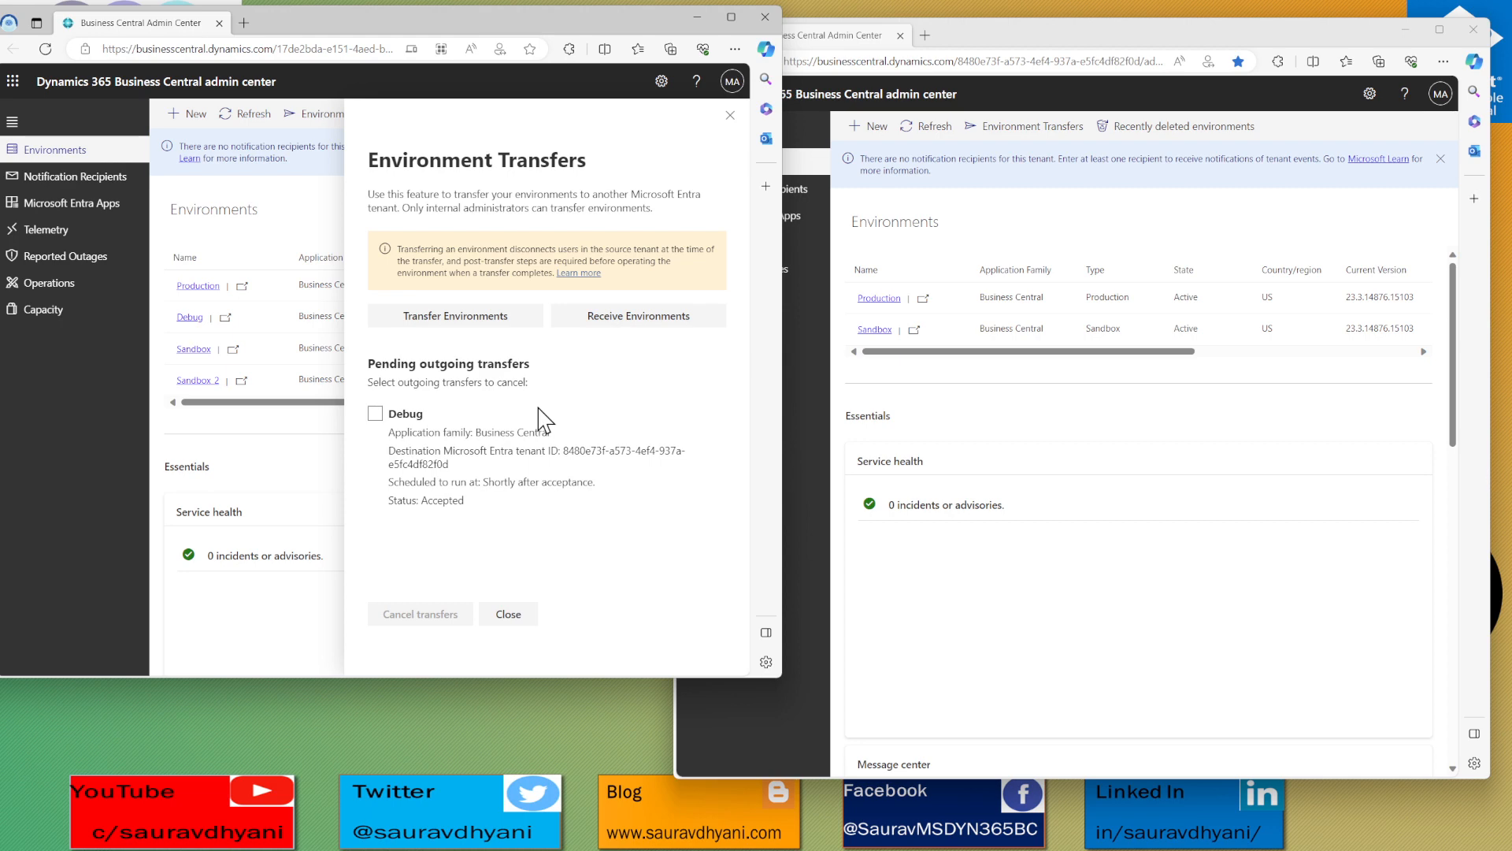
click(375, 413)
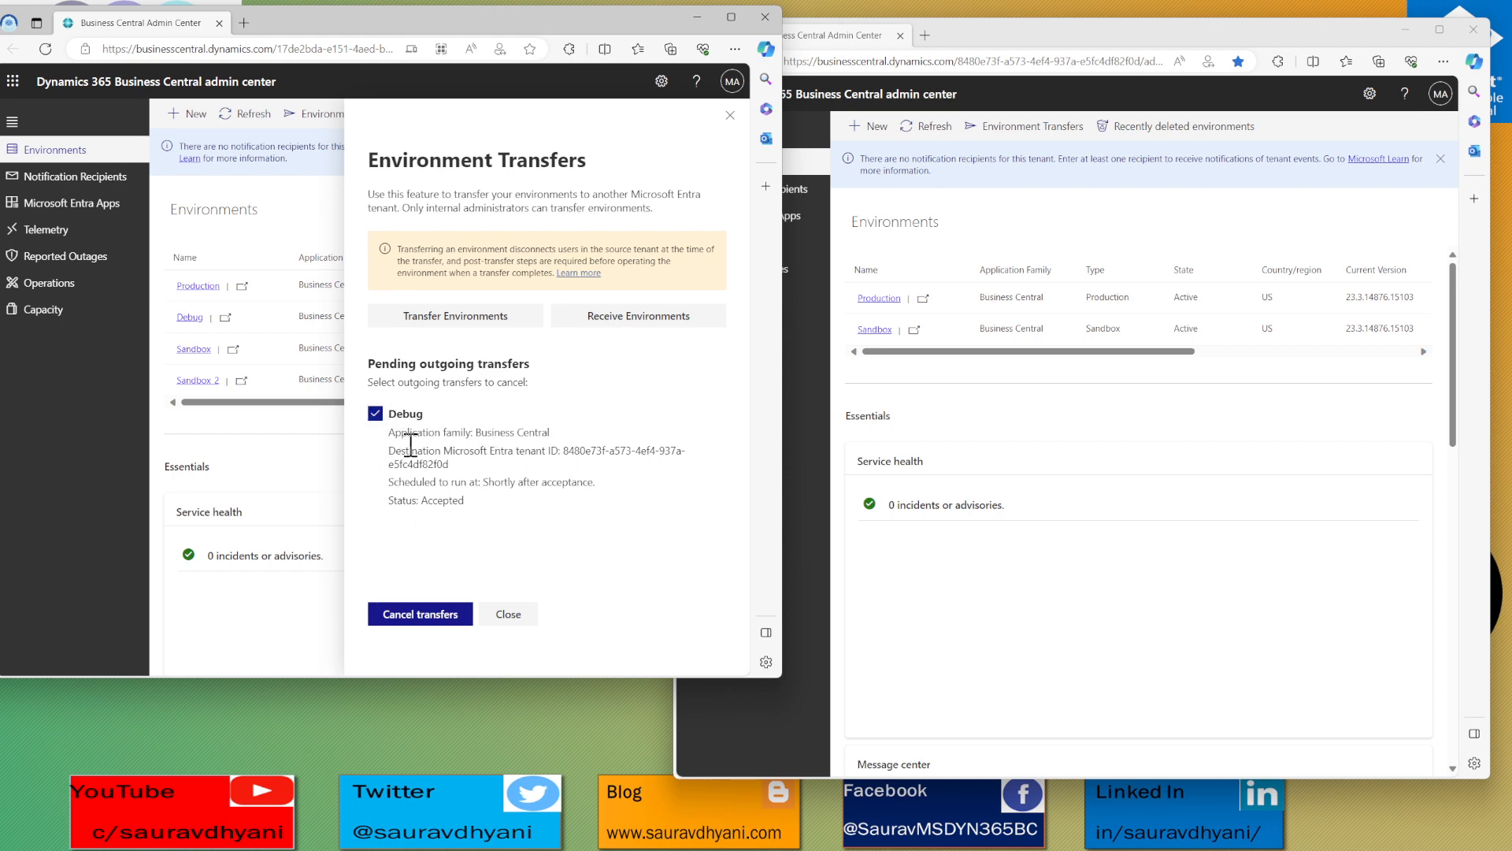
click(508, 615)
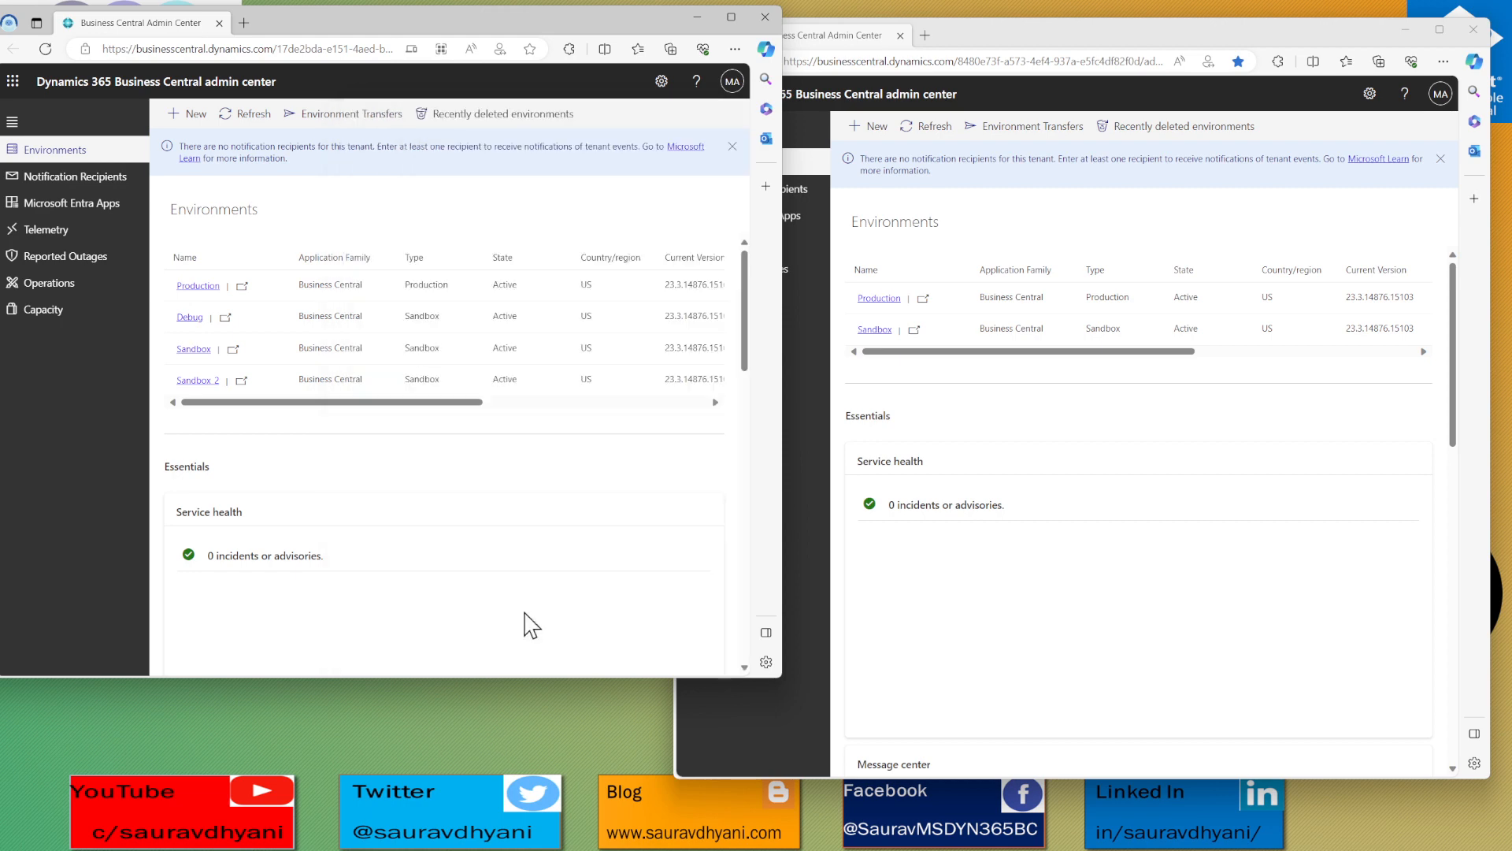
Refresh both tenants' environment lists again and examine the remaining columns of the destination list
click(249, 120)
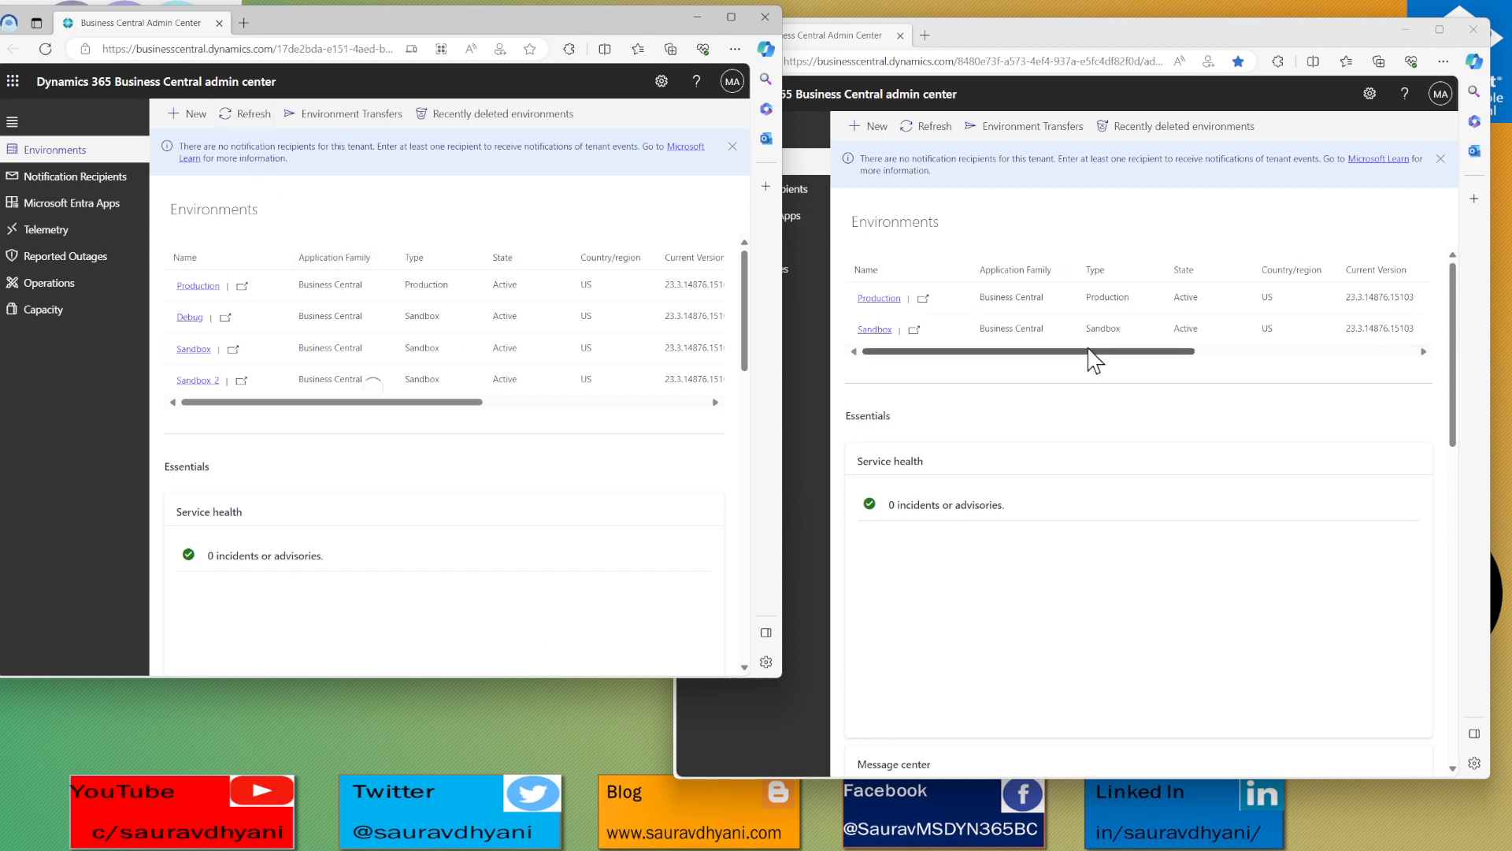
click(911, 126)
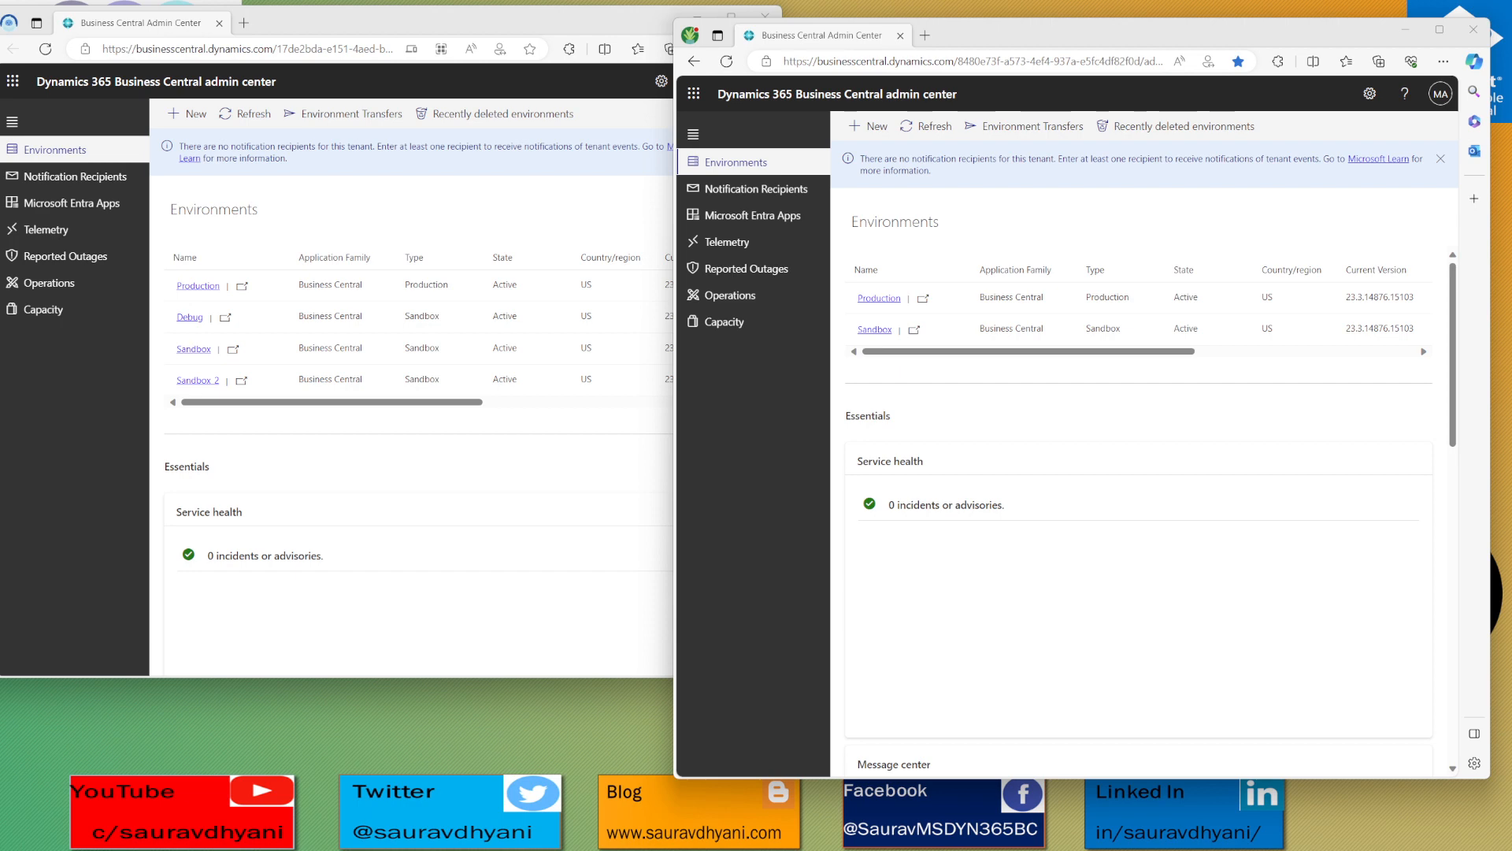
click(238, 114)
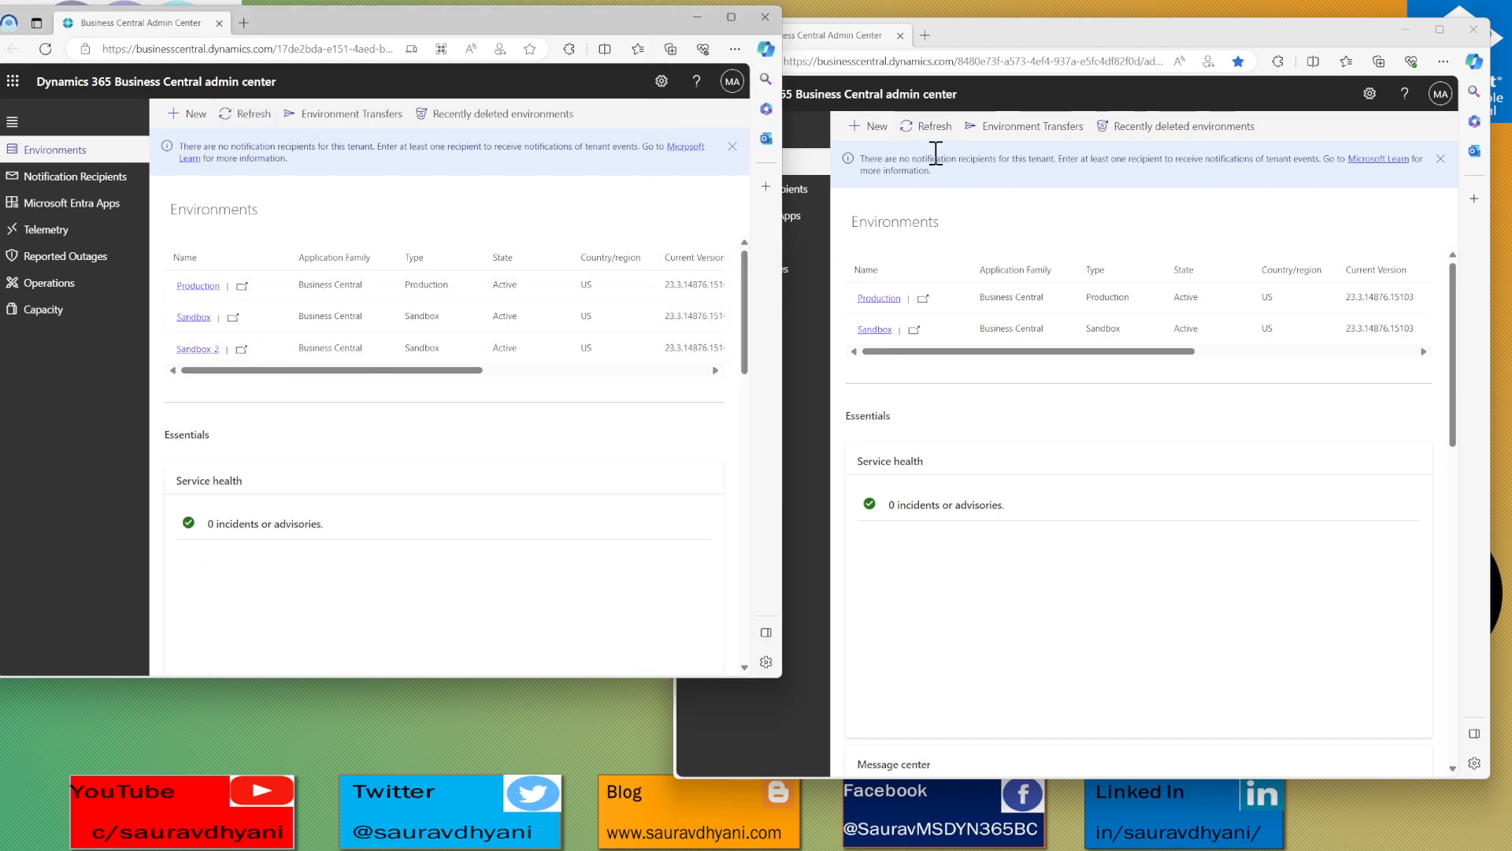
click(936, 129)
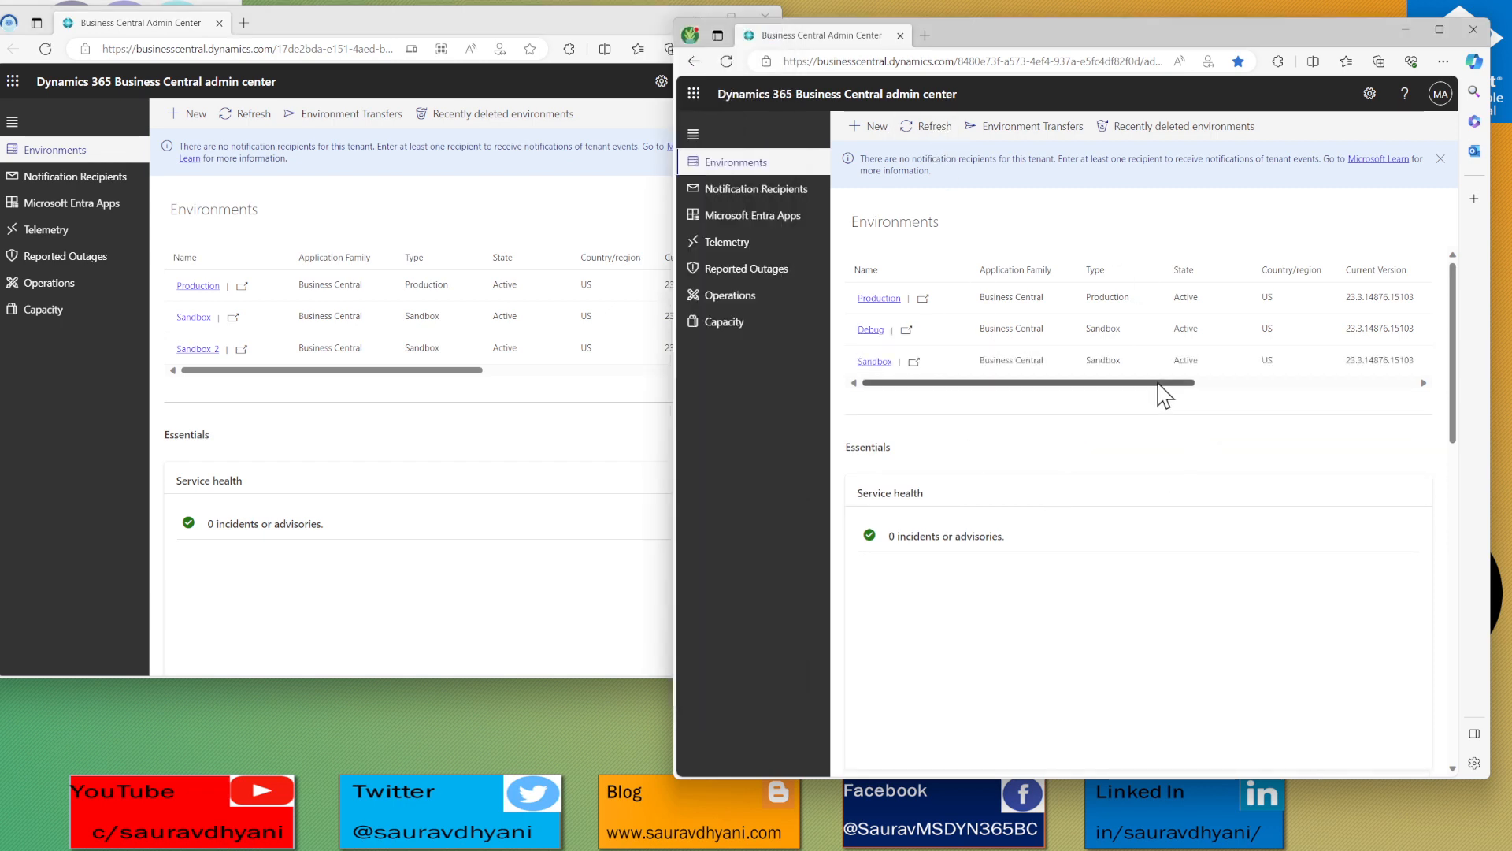
drag(1158, 384, 1391, 386)
drag(1293, 385, 948, 386)
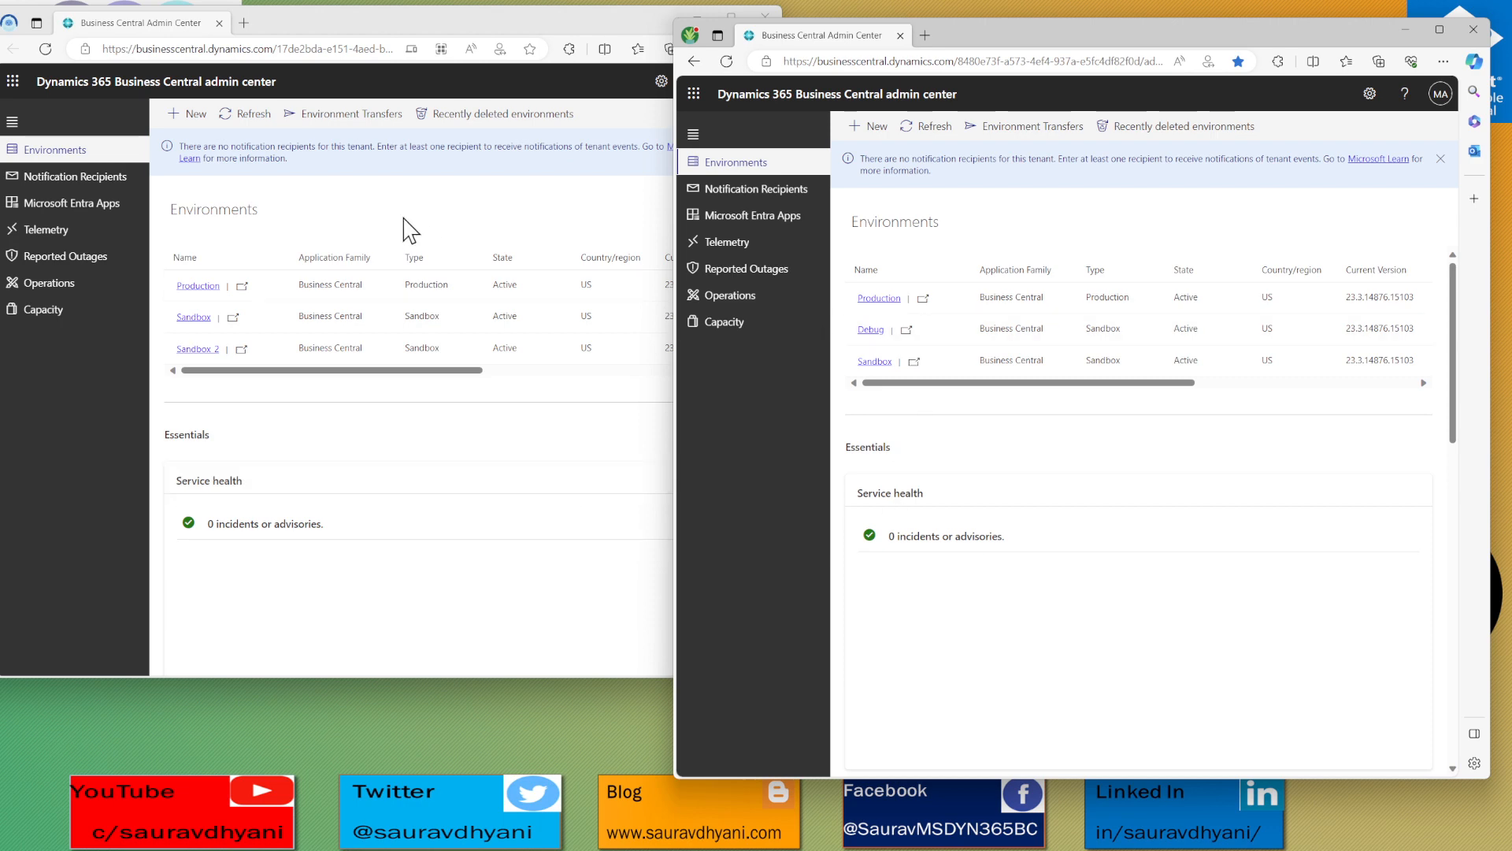
Refresh both environment lists once more and open the transferred Debug environment from the destination tenant
click(246, 122)
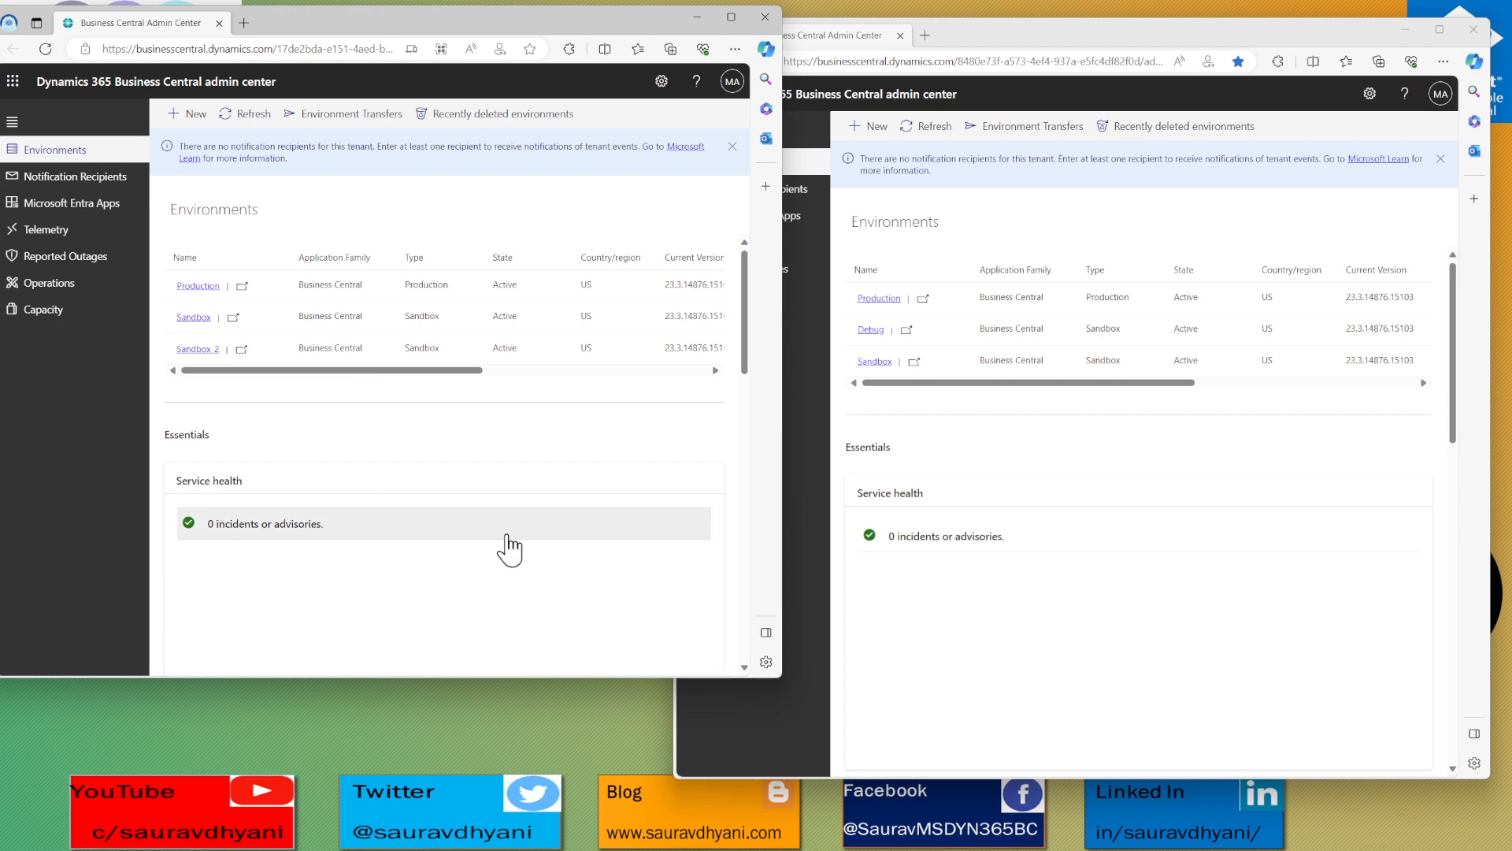
click(932, 130)
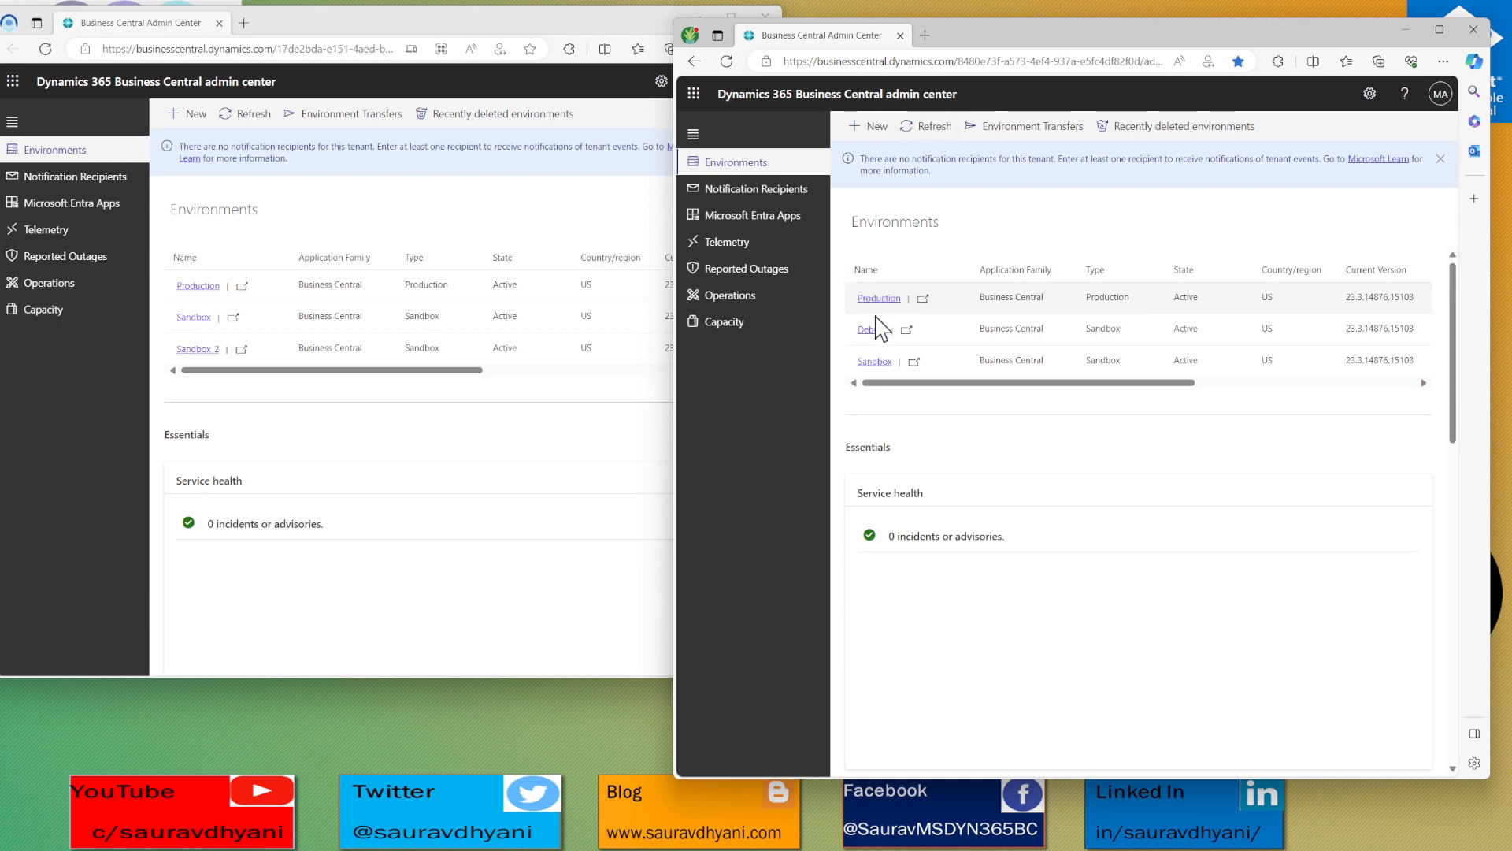
click(908, 333)
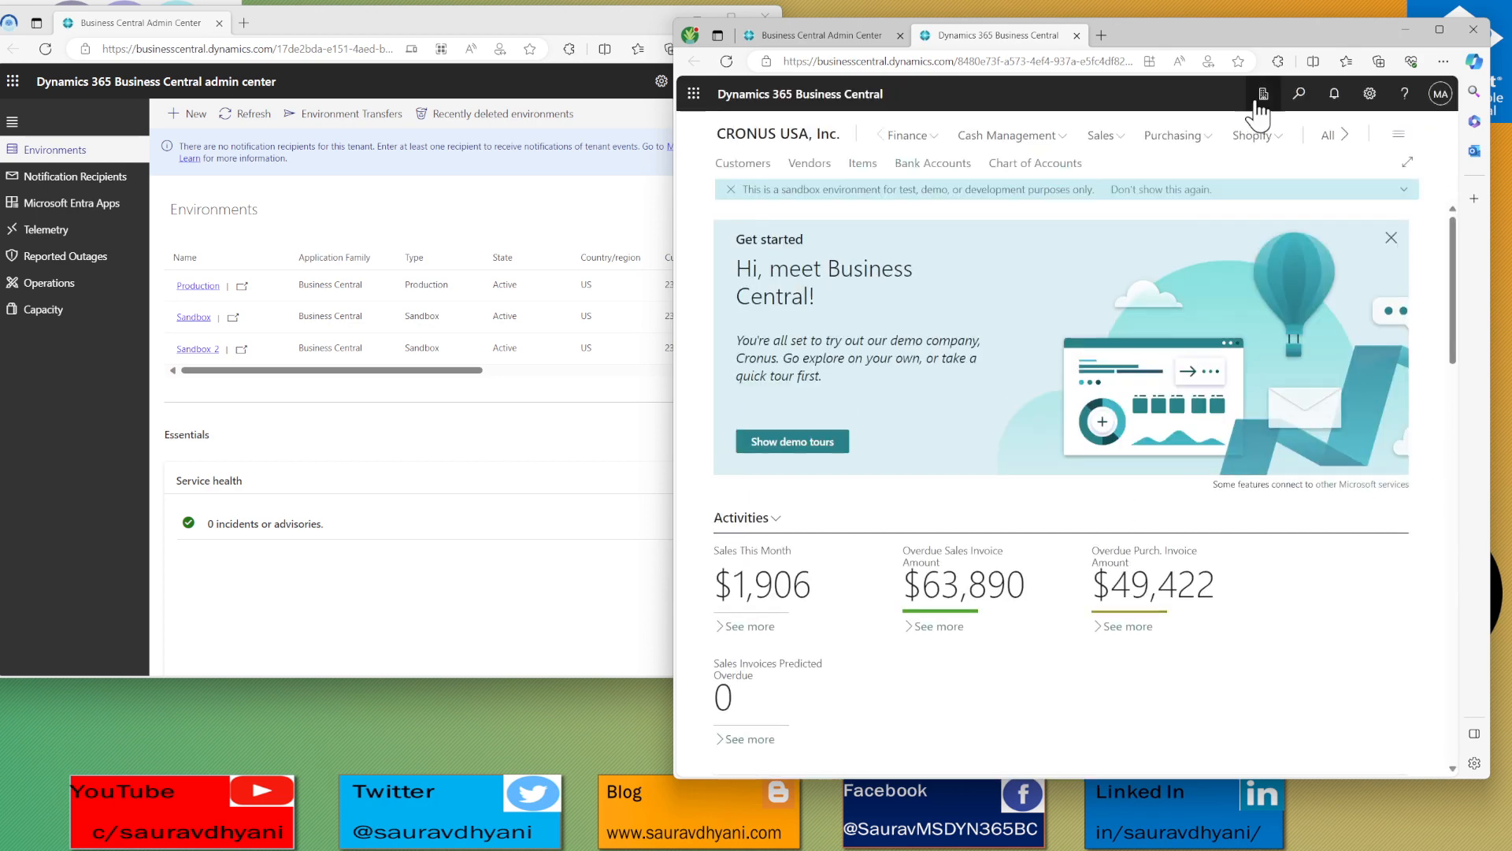
Open the Users list in the transferred Debug environment and review individual users' permission sets and licenses
click(1301, 96)
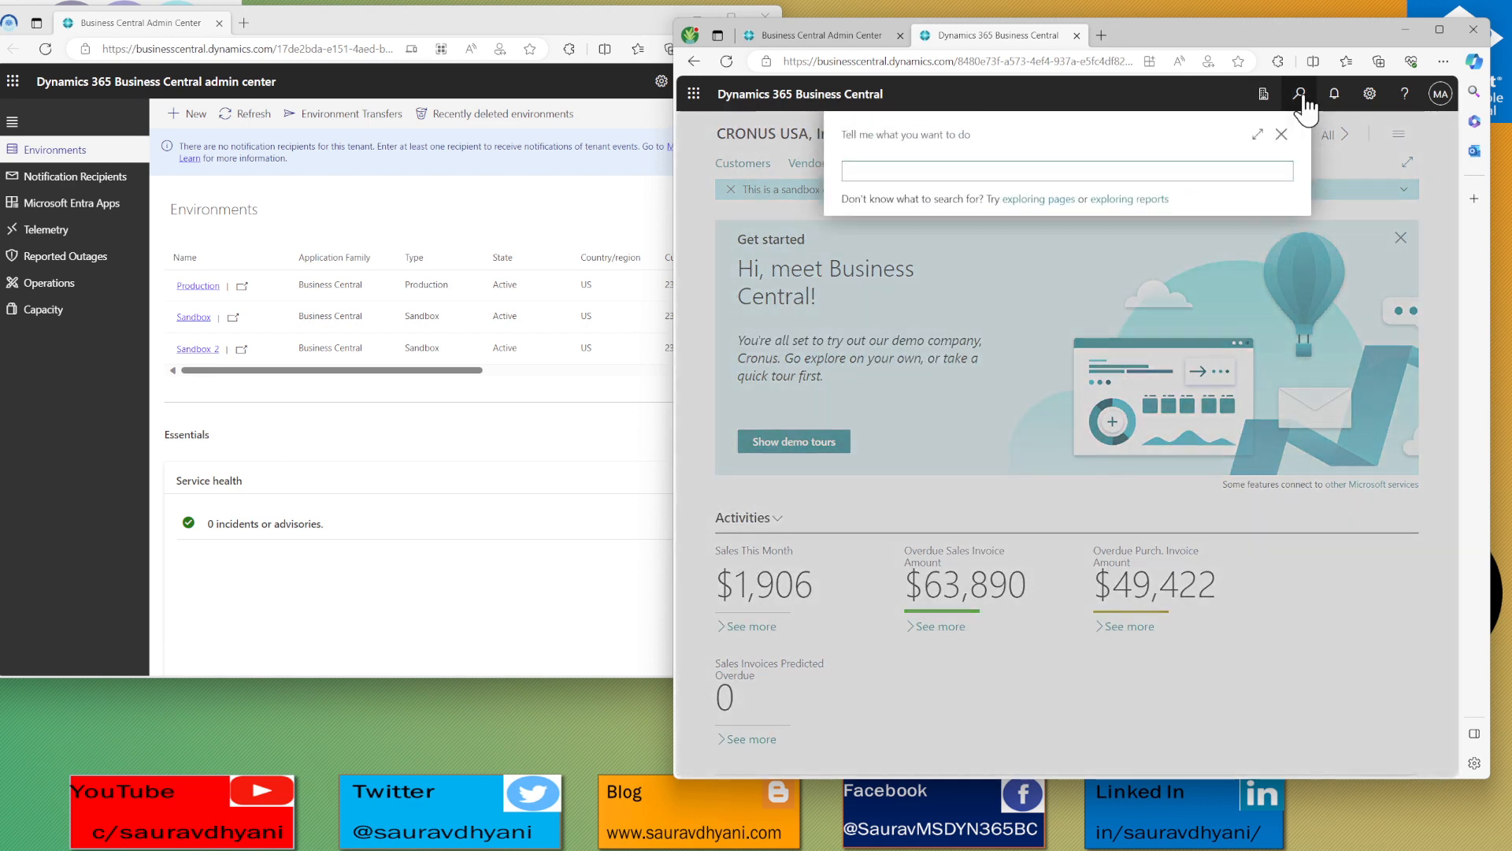
text(users)
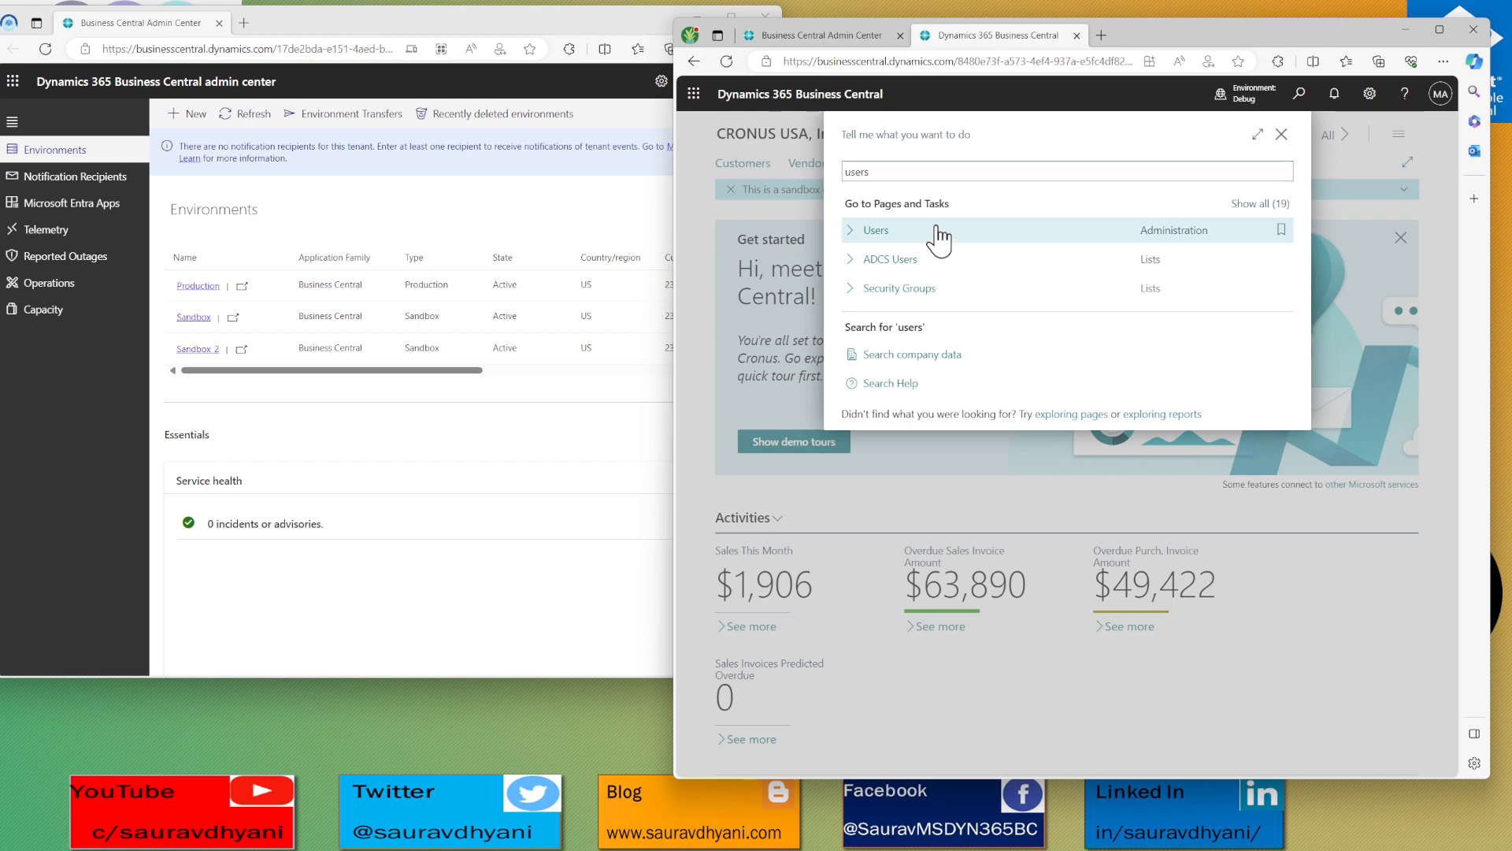
click(876, 230)
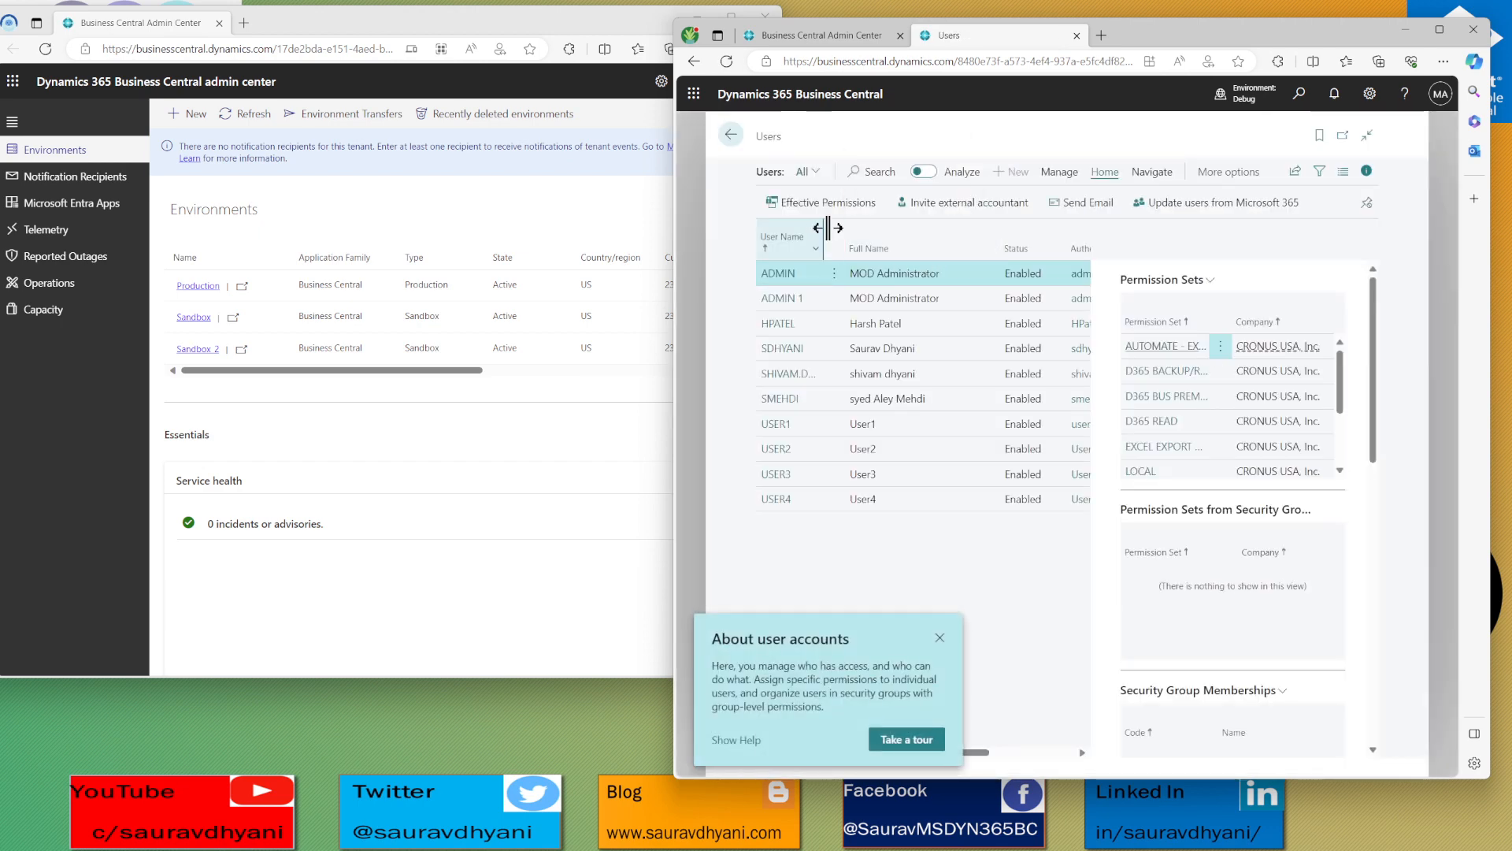
click(940, 302)
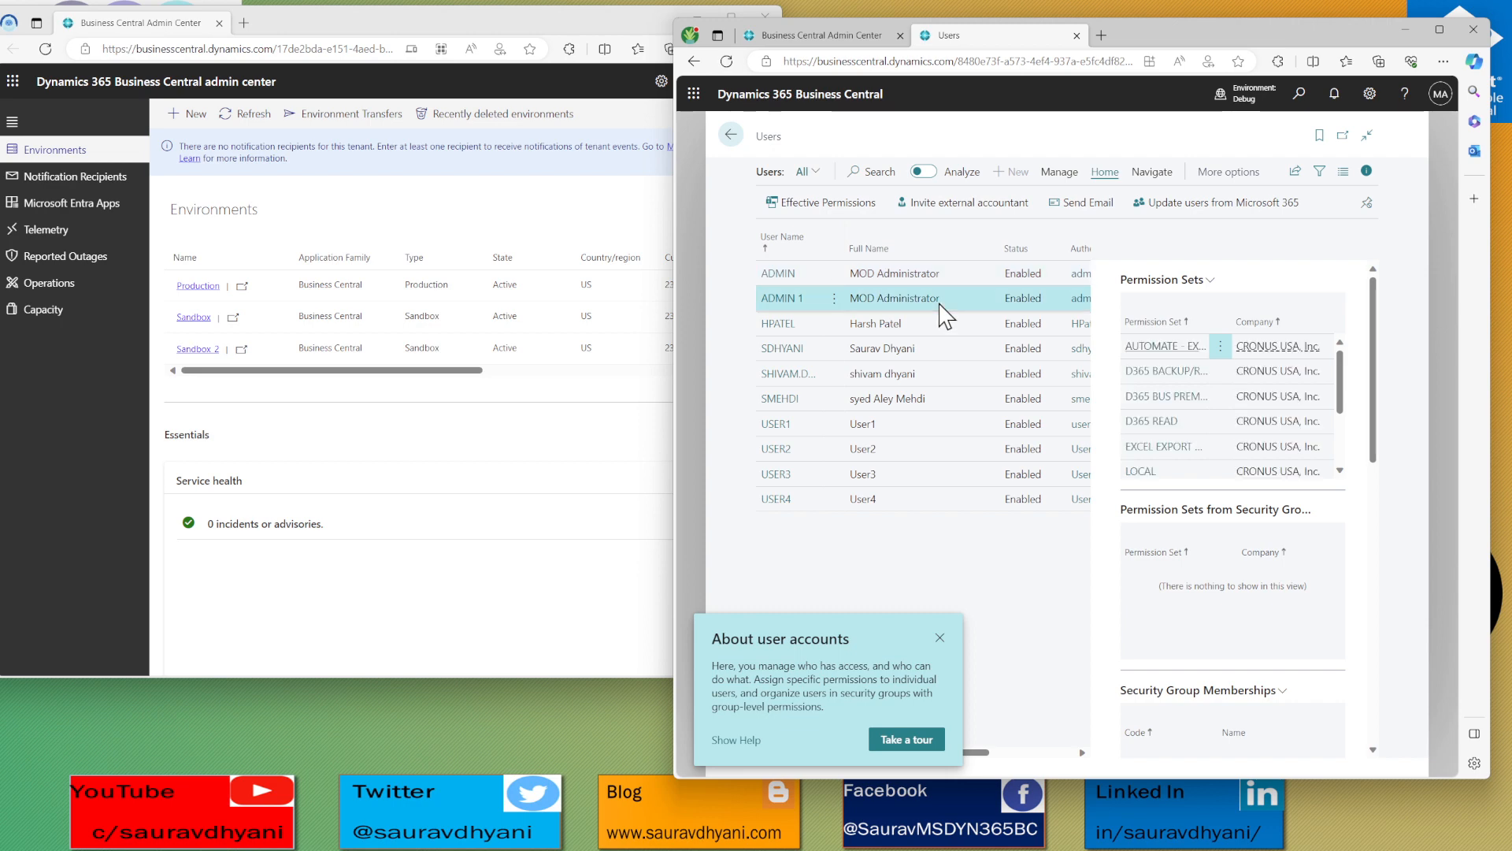
click(950, 324)
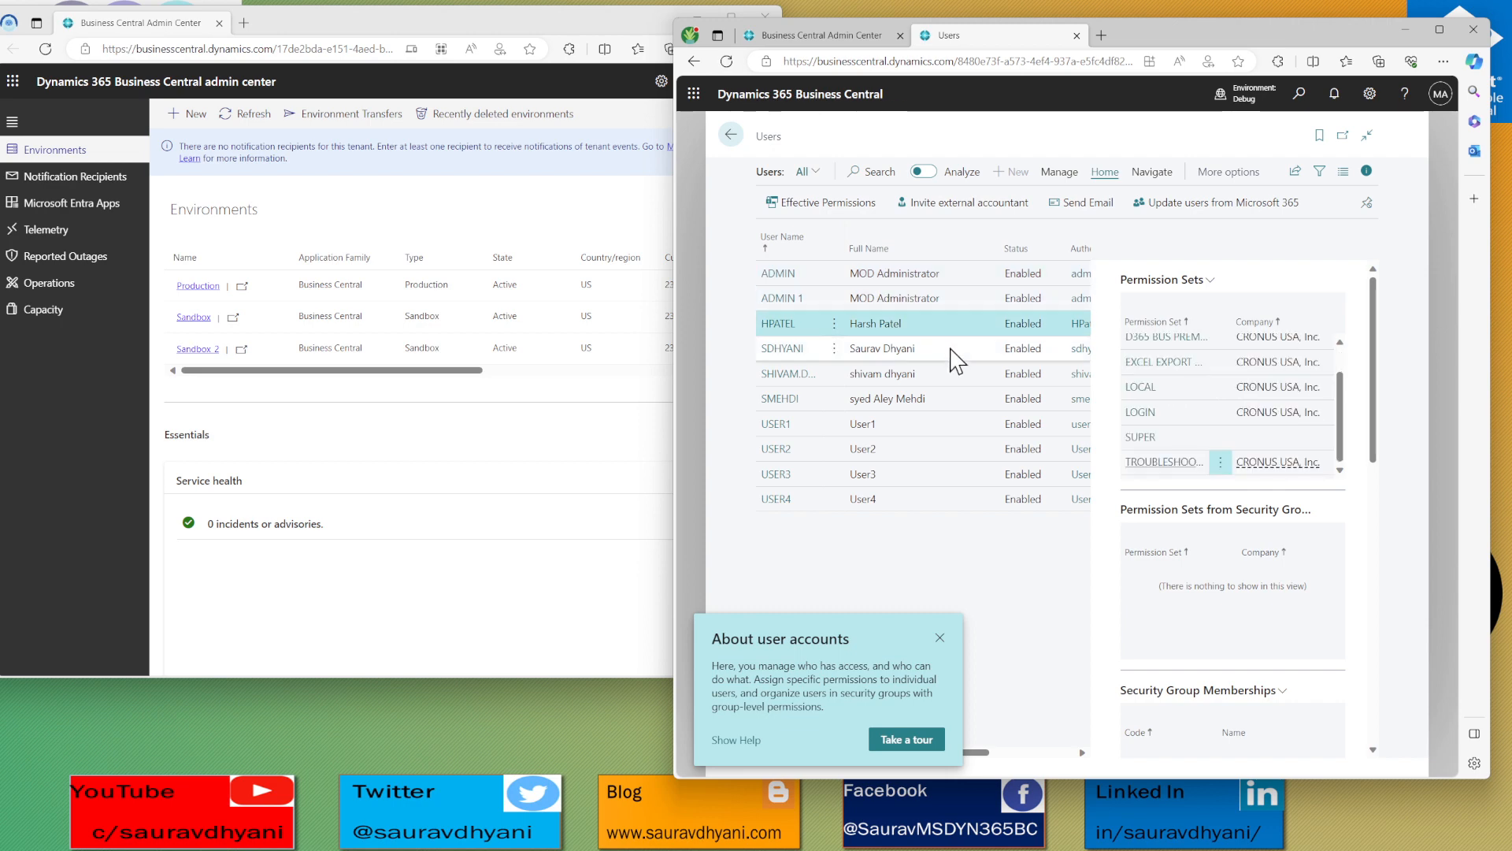
scroll(1146, 449, down, 6)
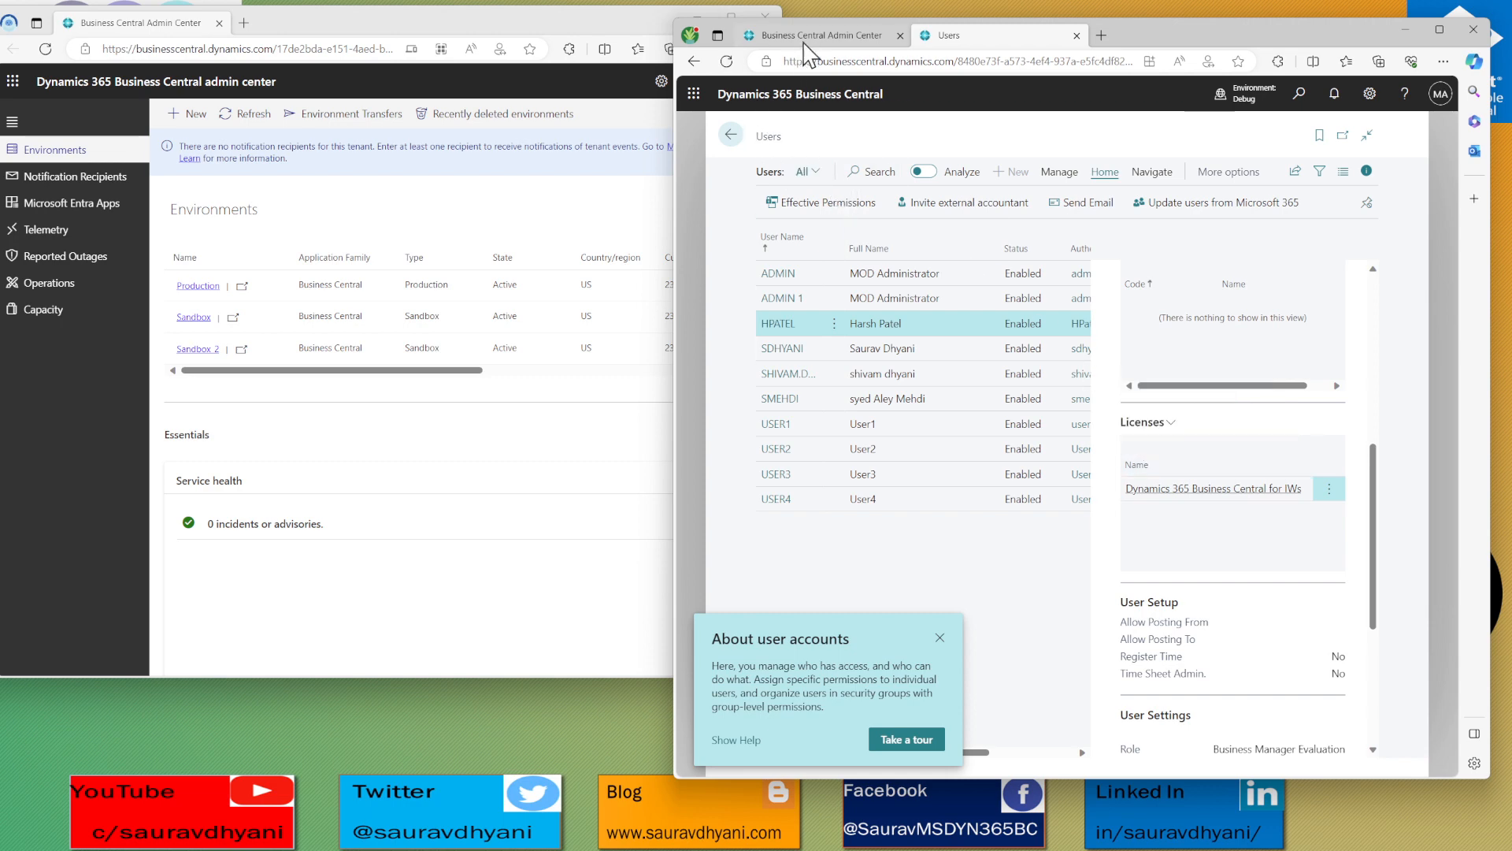
Open the destination tenant's original Sandbox environment from its admin center, keeping the Debug users list open for comparison
click(807, 38)
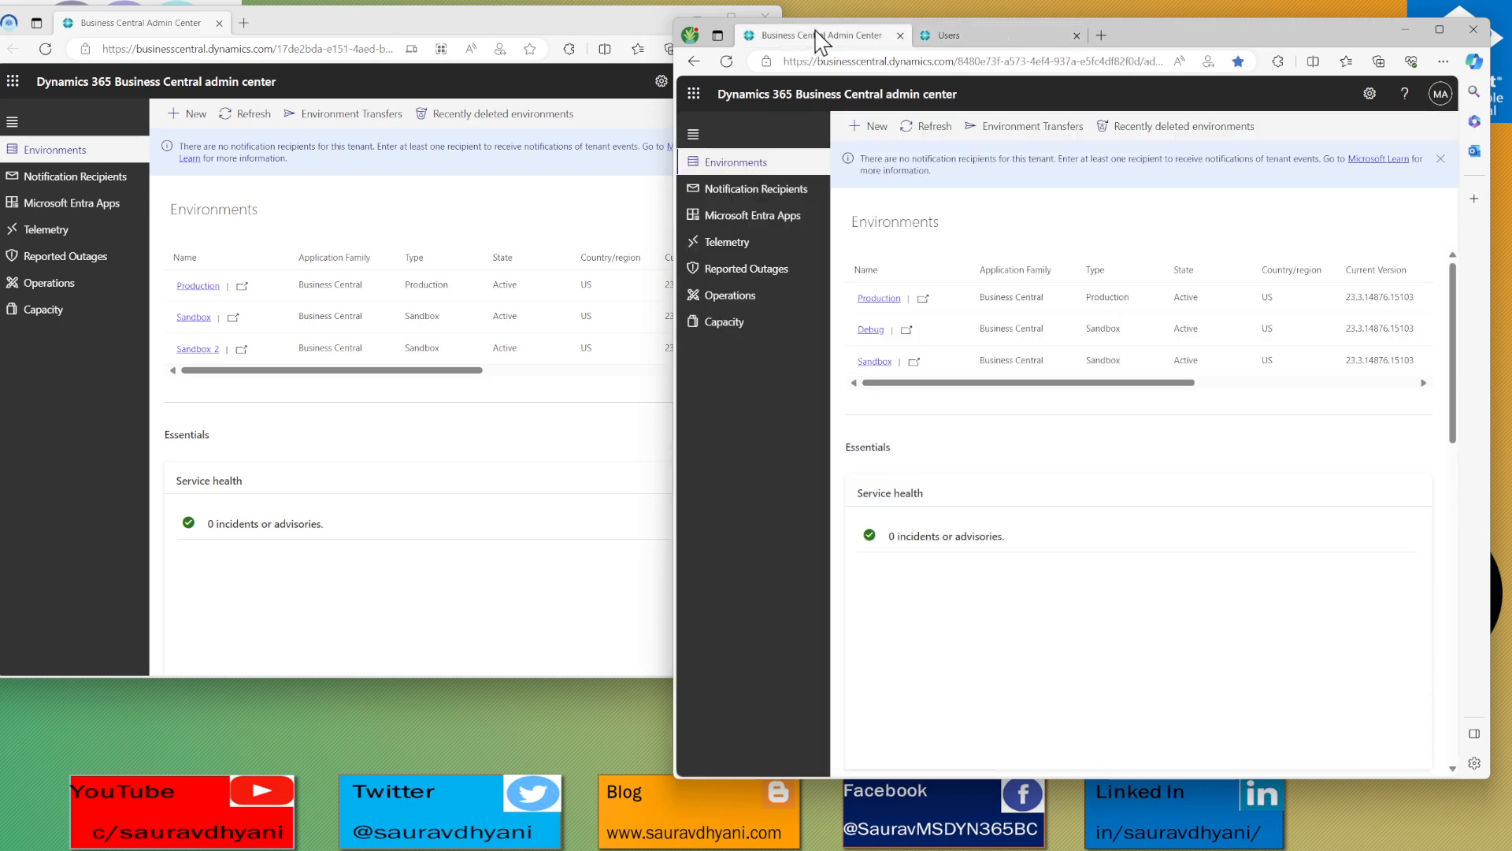
click(923, 299)
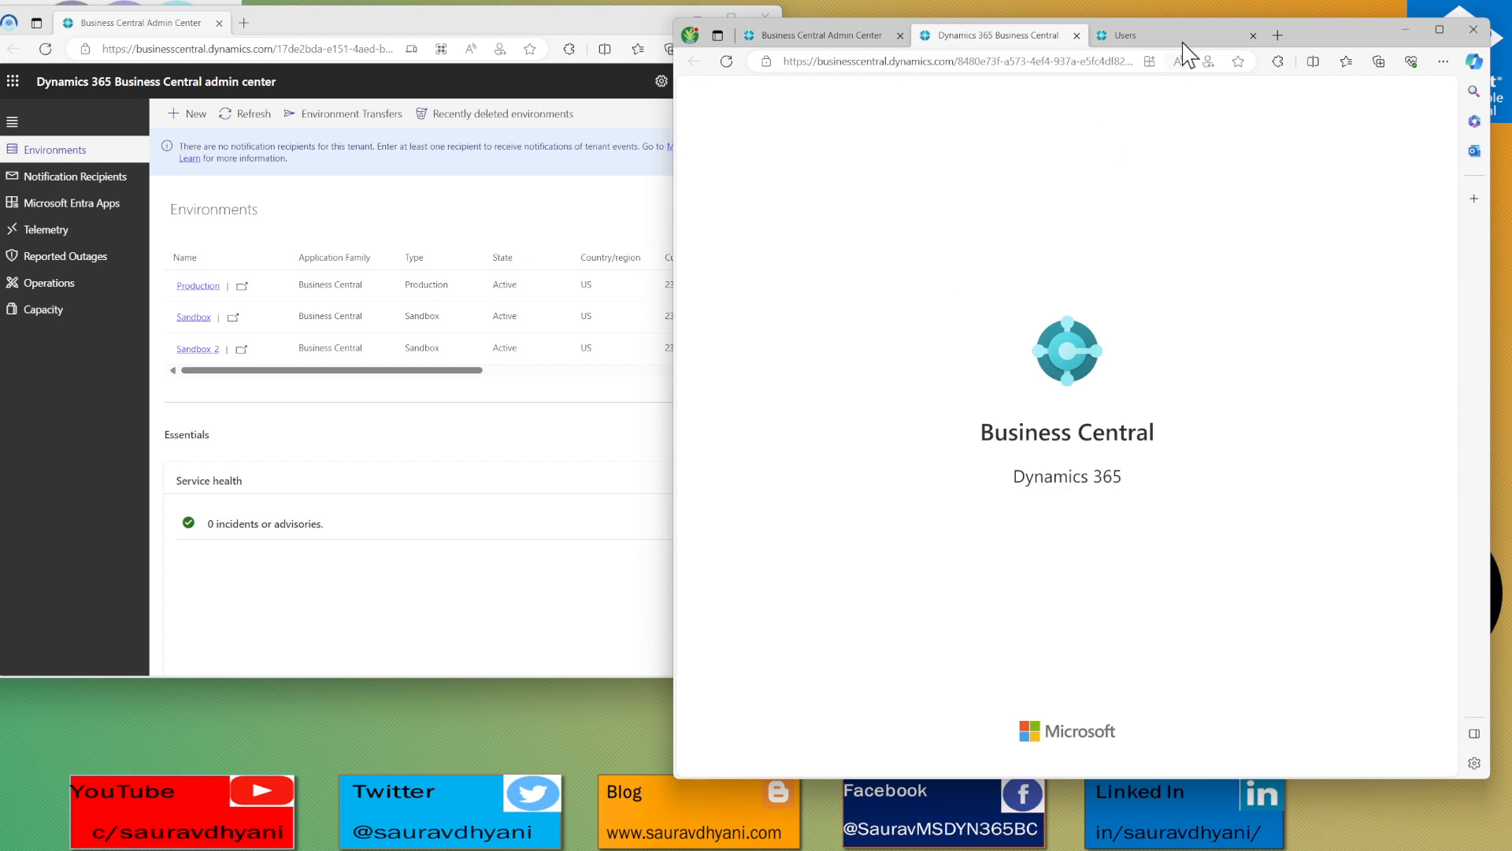
click(1077, 36)
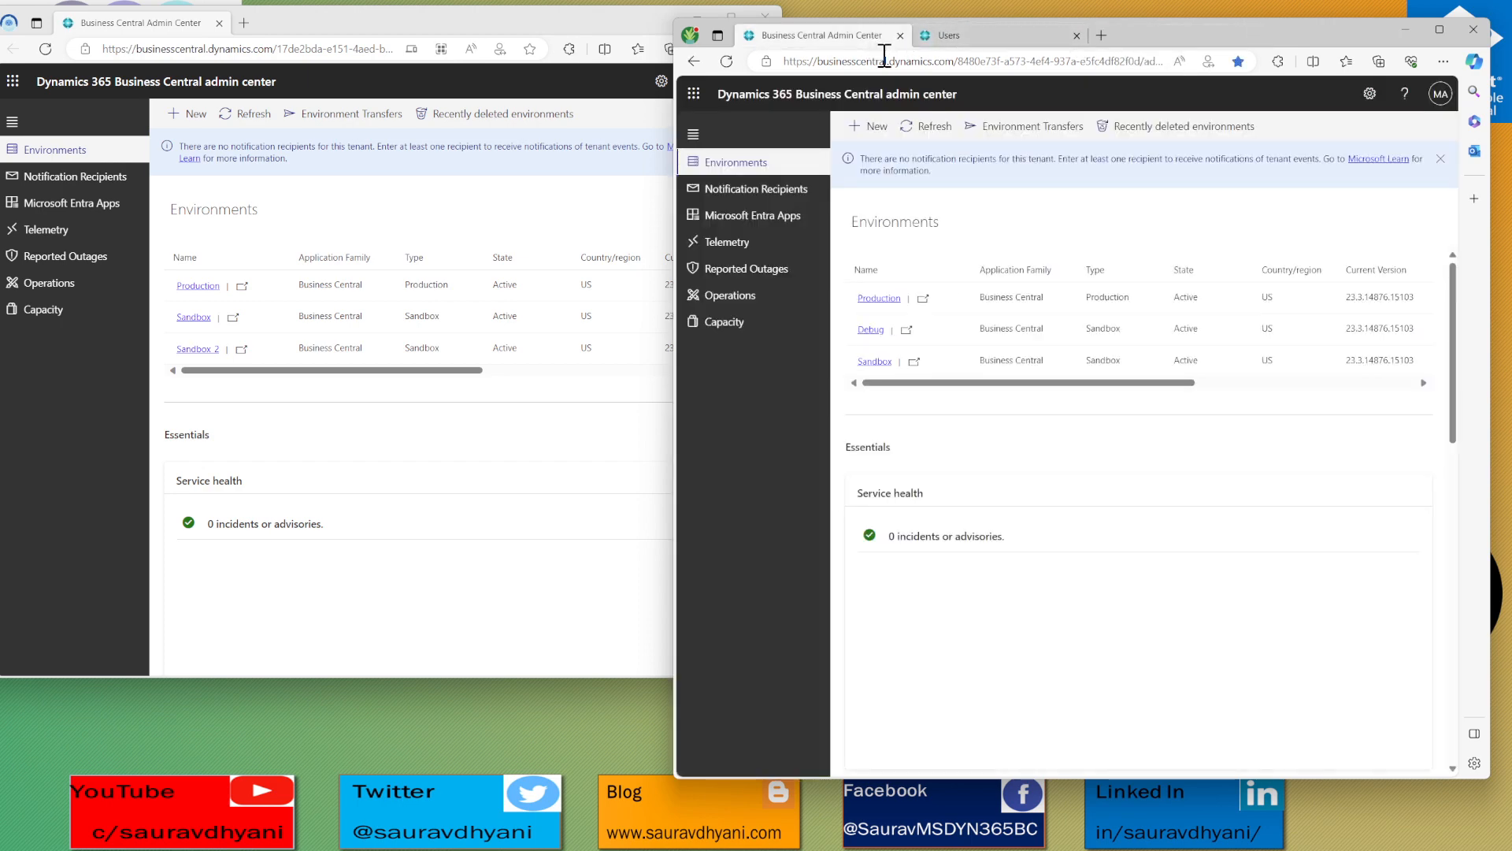
click(918, 360)
click(1185, 38)
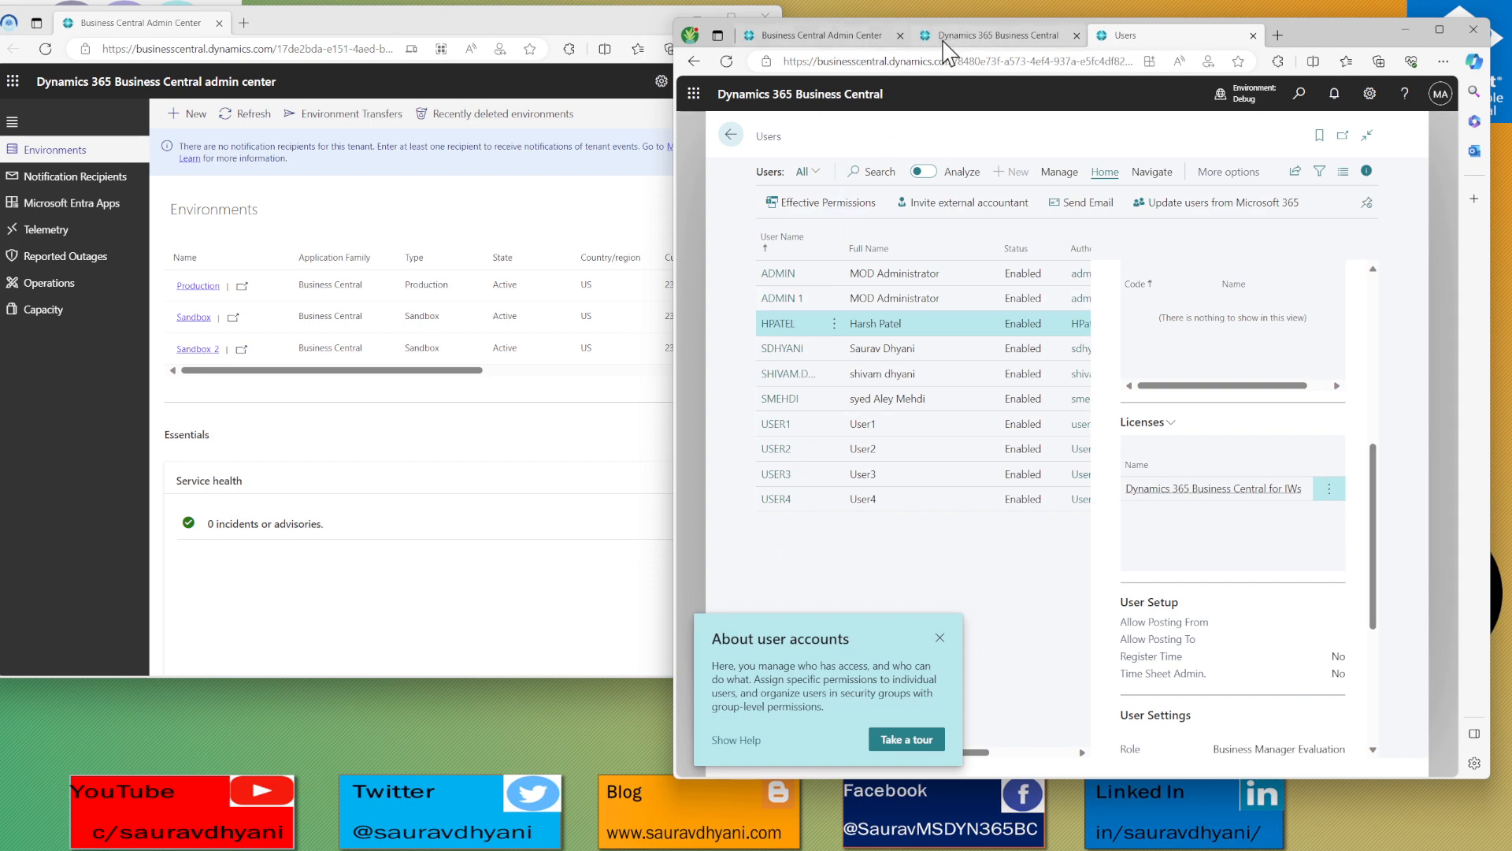
click(958, 40)
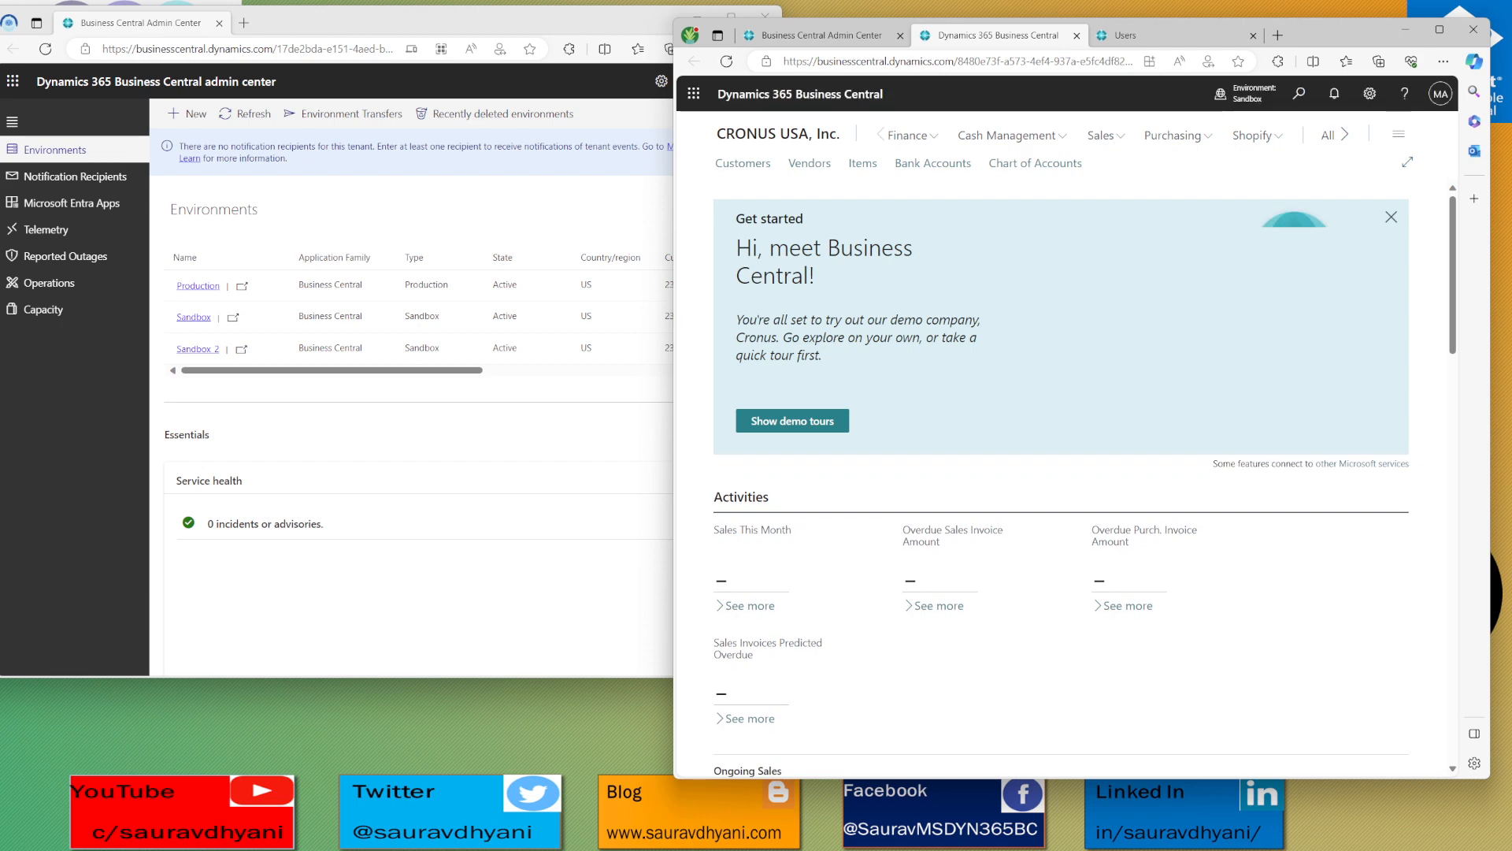
Find and open the Users list in the Sandbox environment and compare it with the Debug environment's users
click(1300, 94)
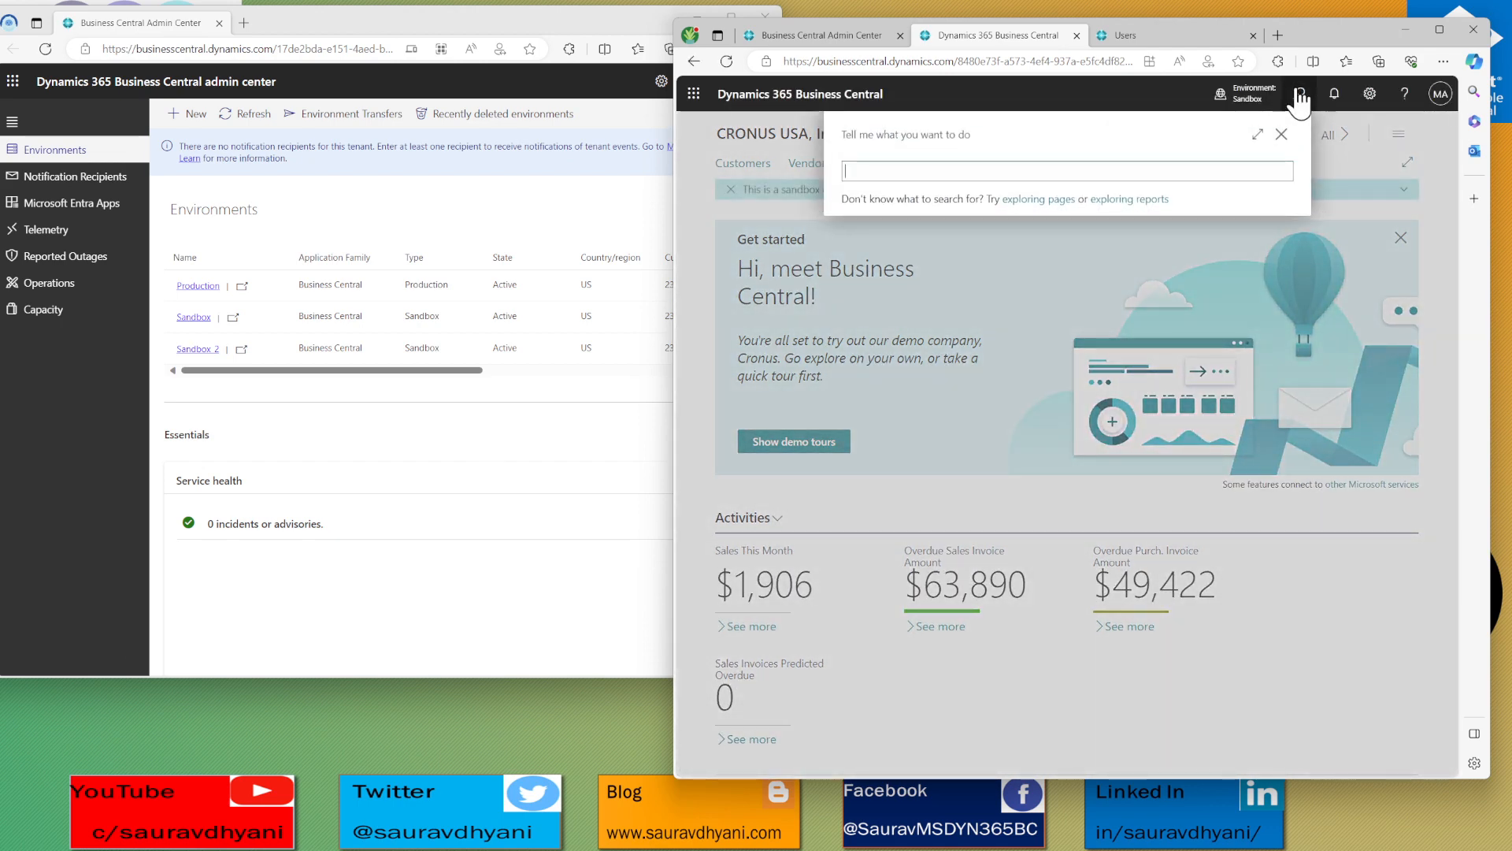
text(users)
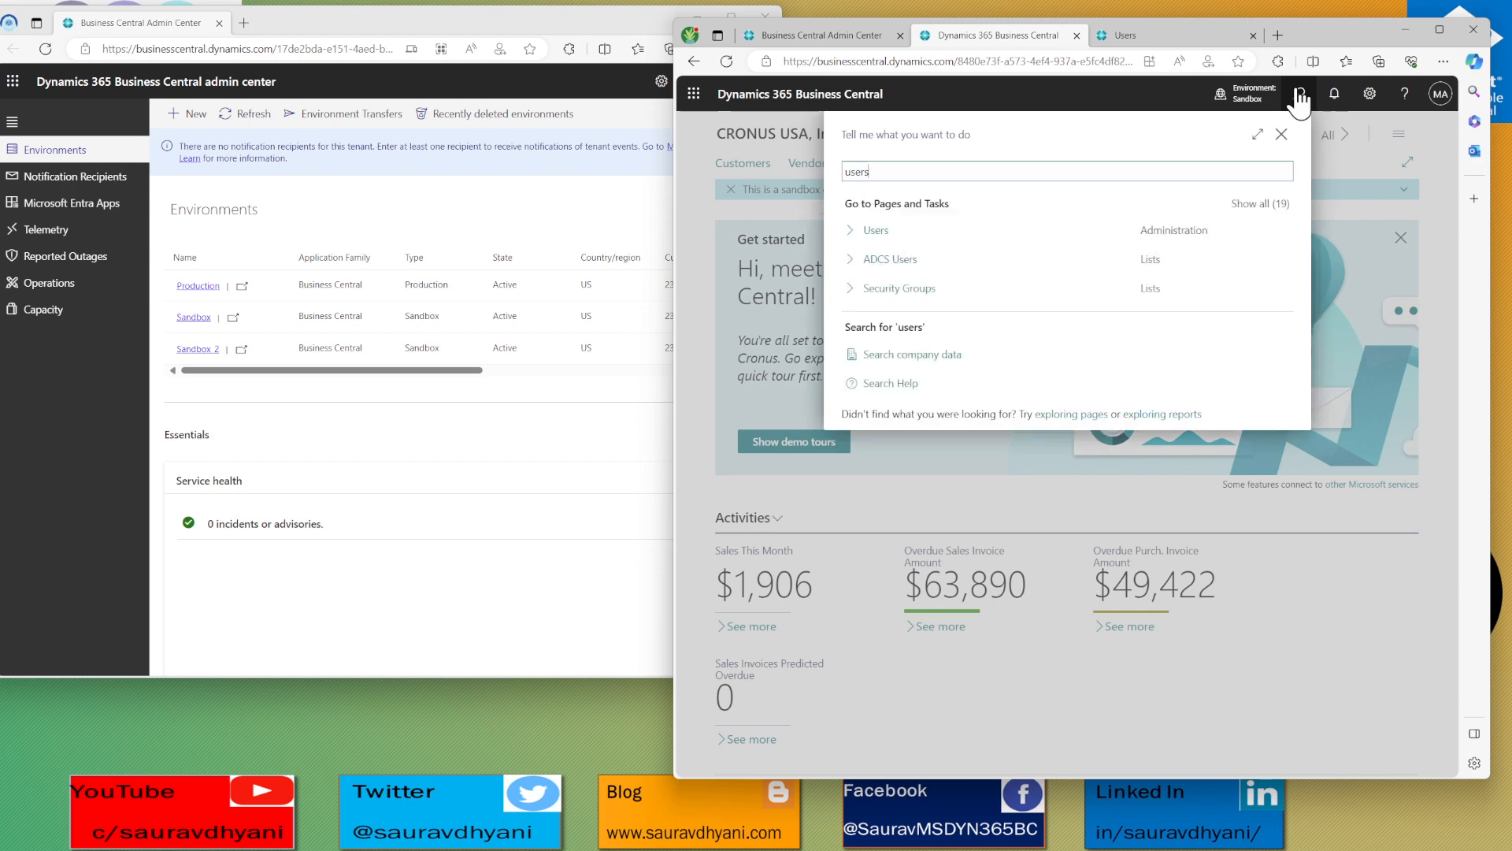
click(875, 230)
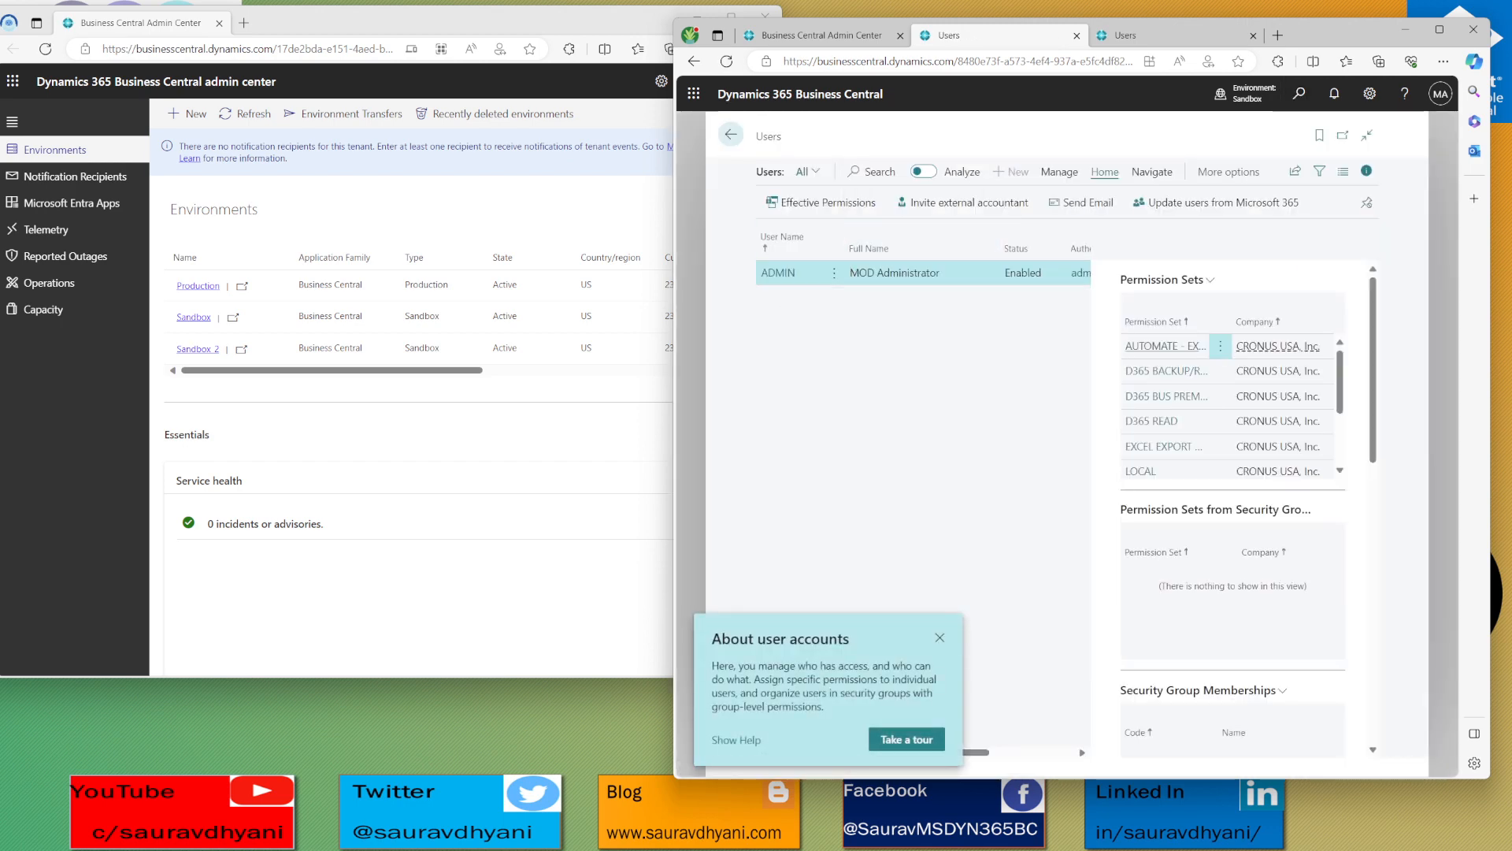
click(1167, 43)
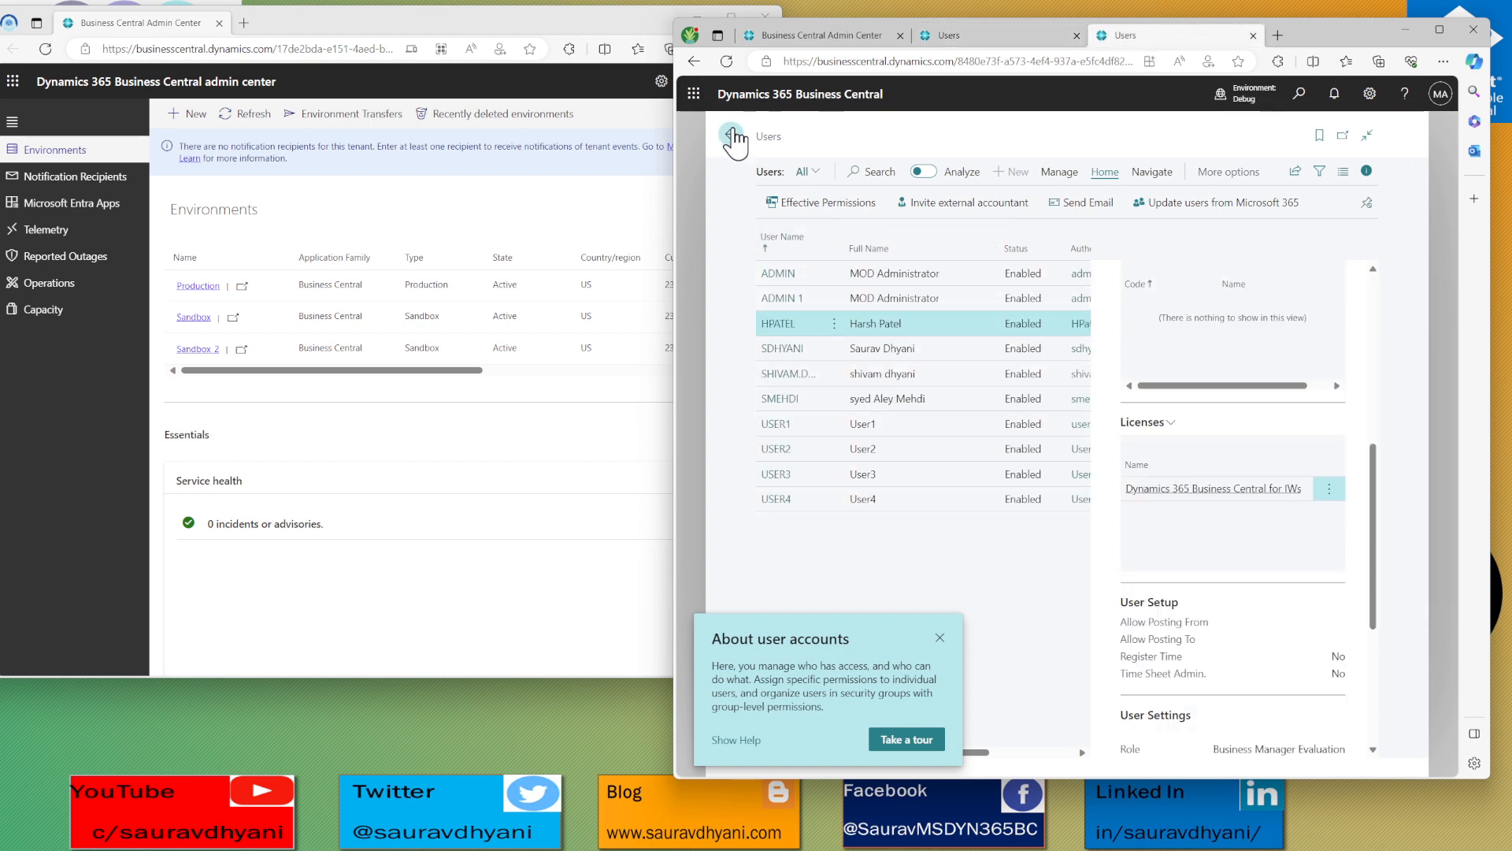
Find the Job Queue Entries in the Debug environment, review their statuses and user IDs, and return to the home page
click(731, 134)
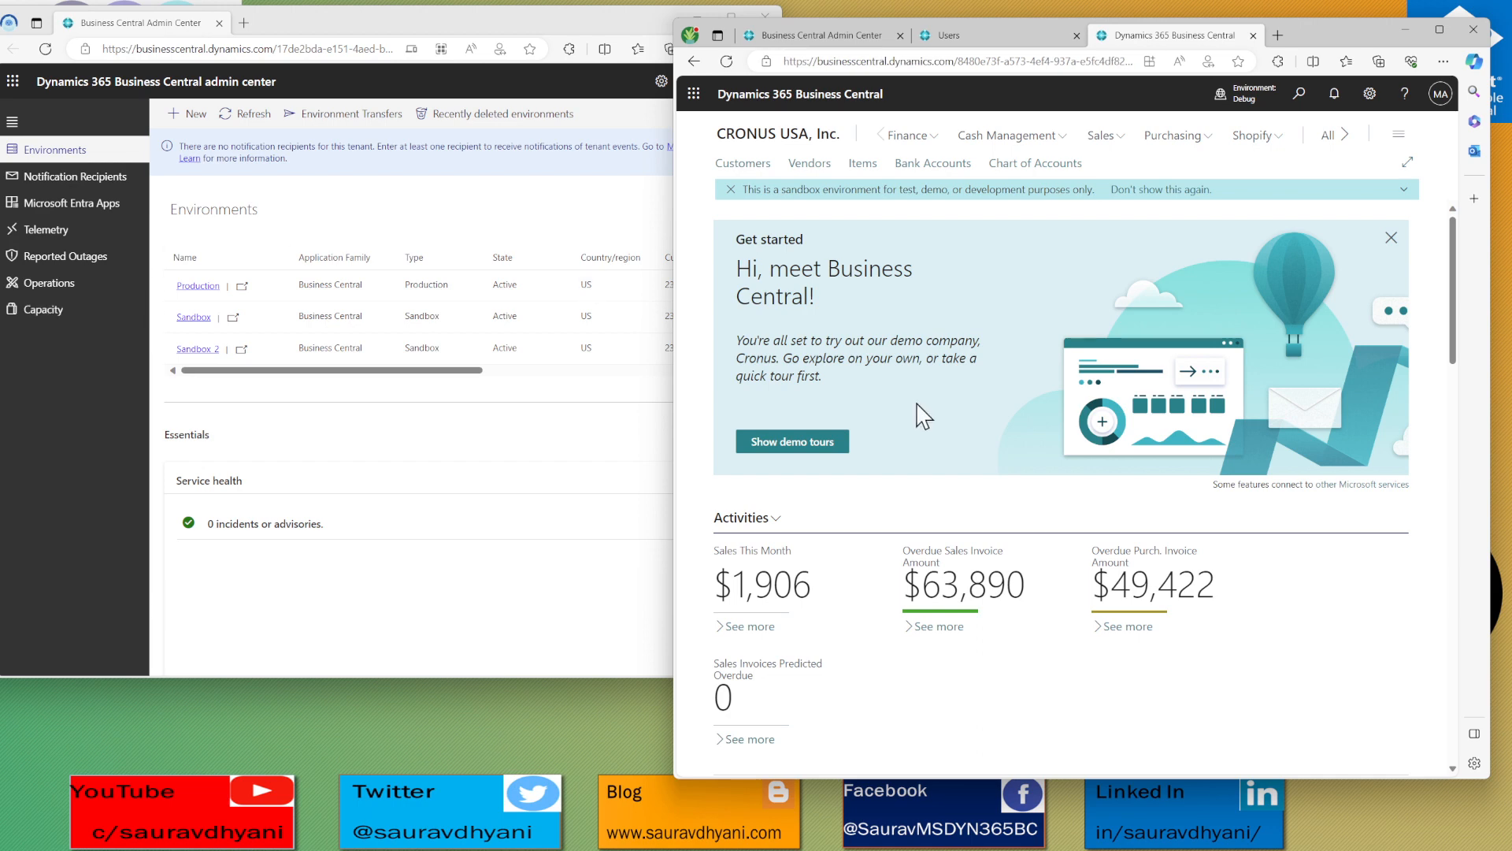
click(1302, 95)
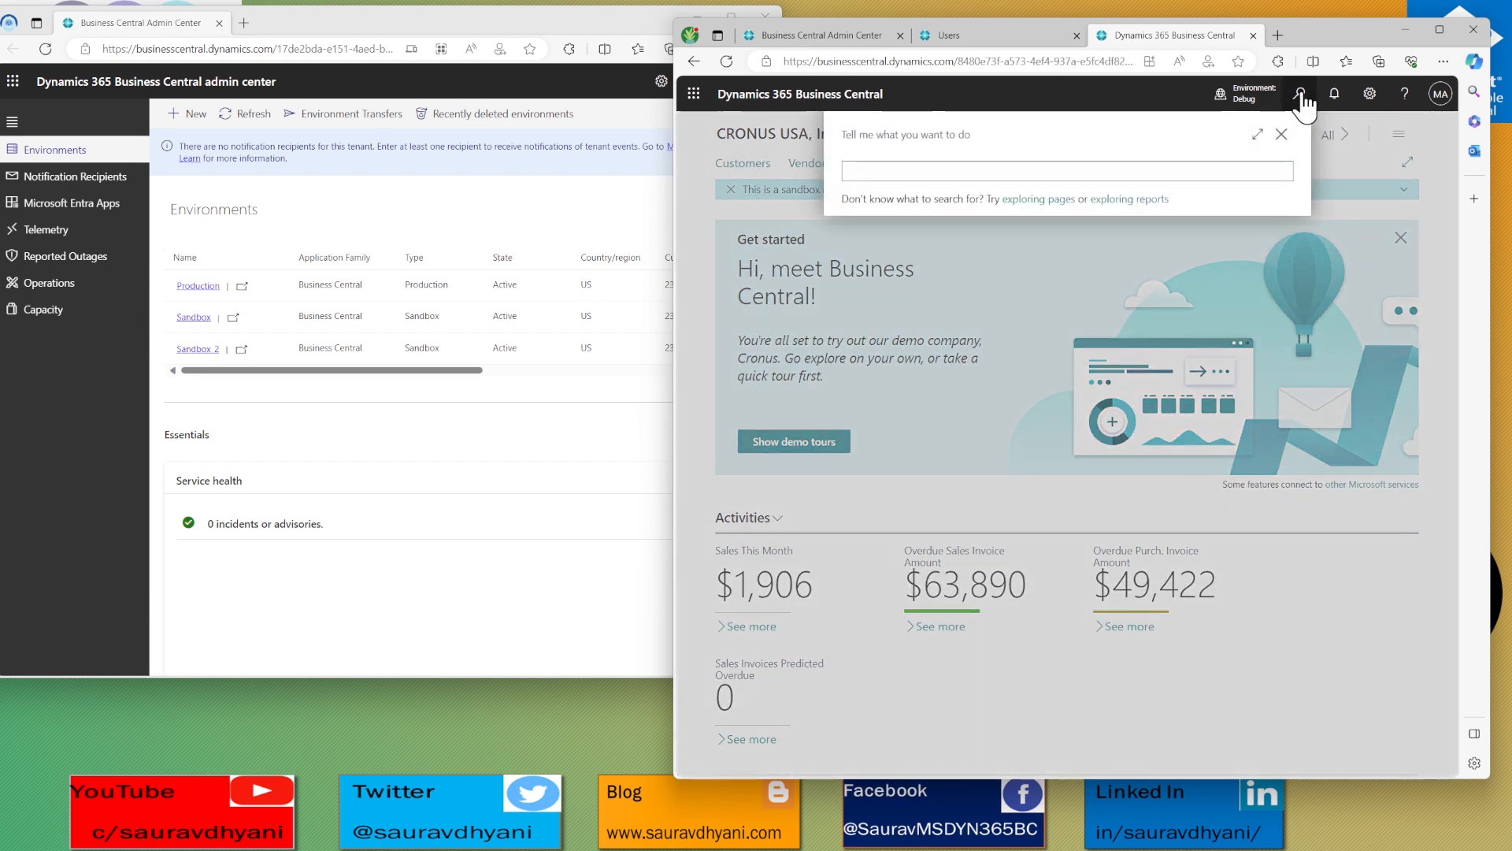
text(job q)
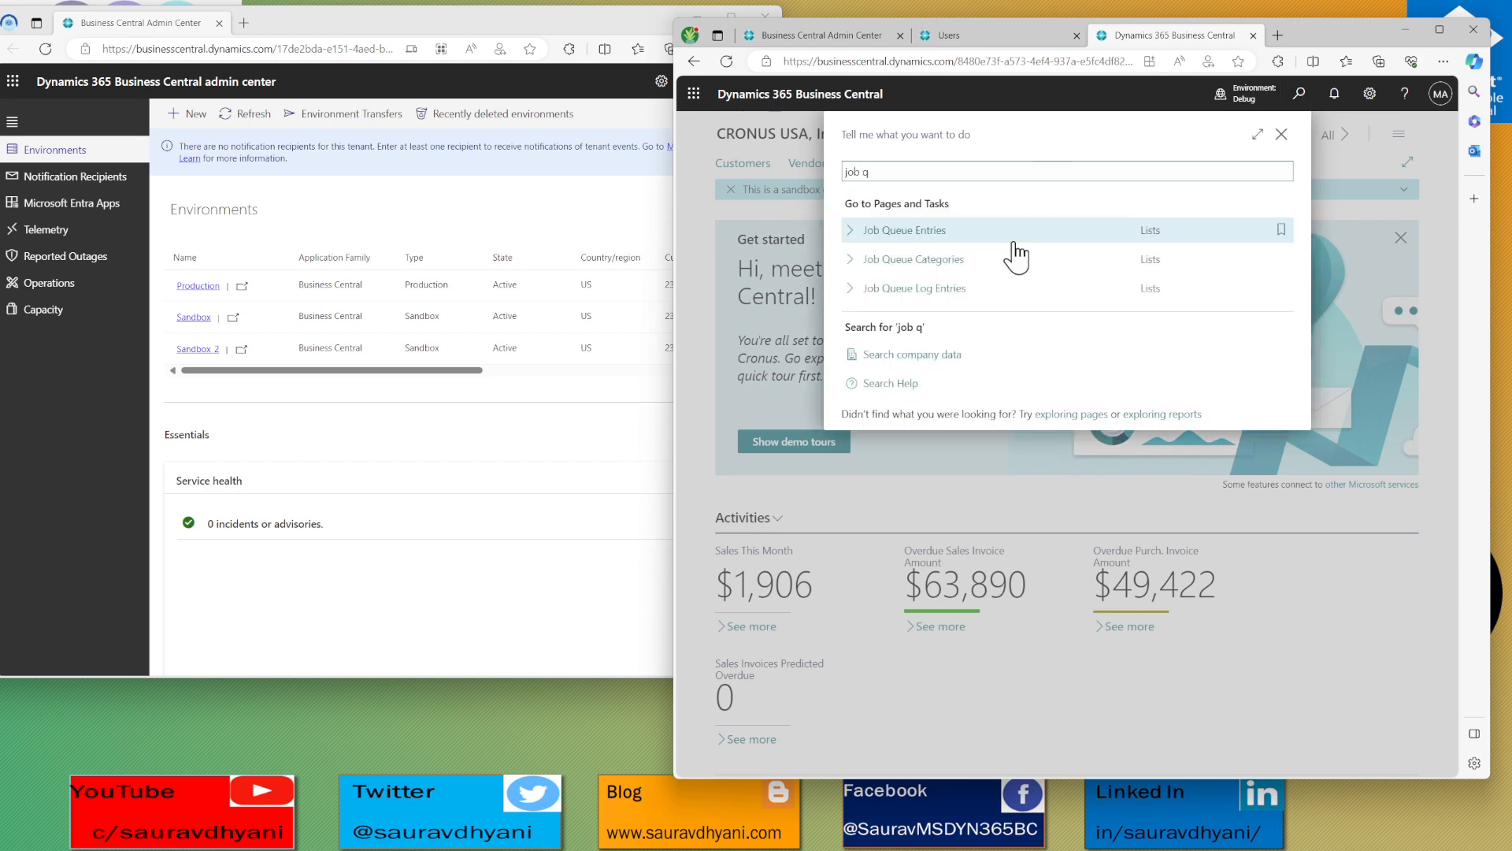
click(1015, 247)
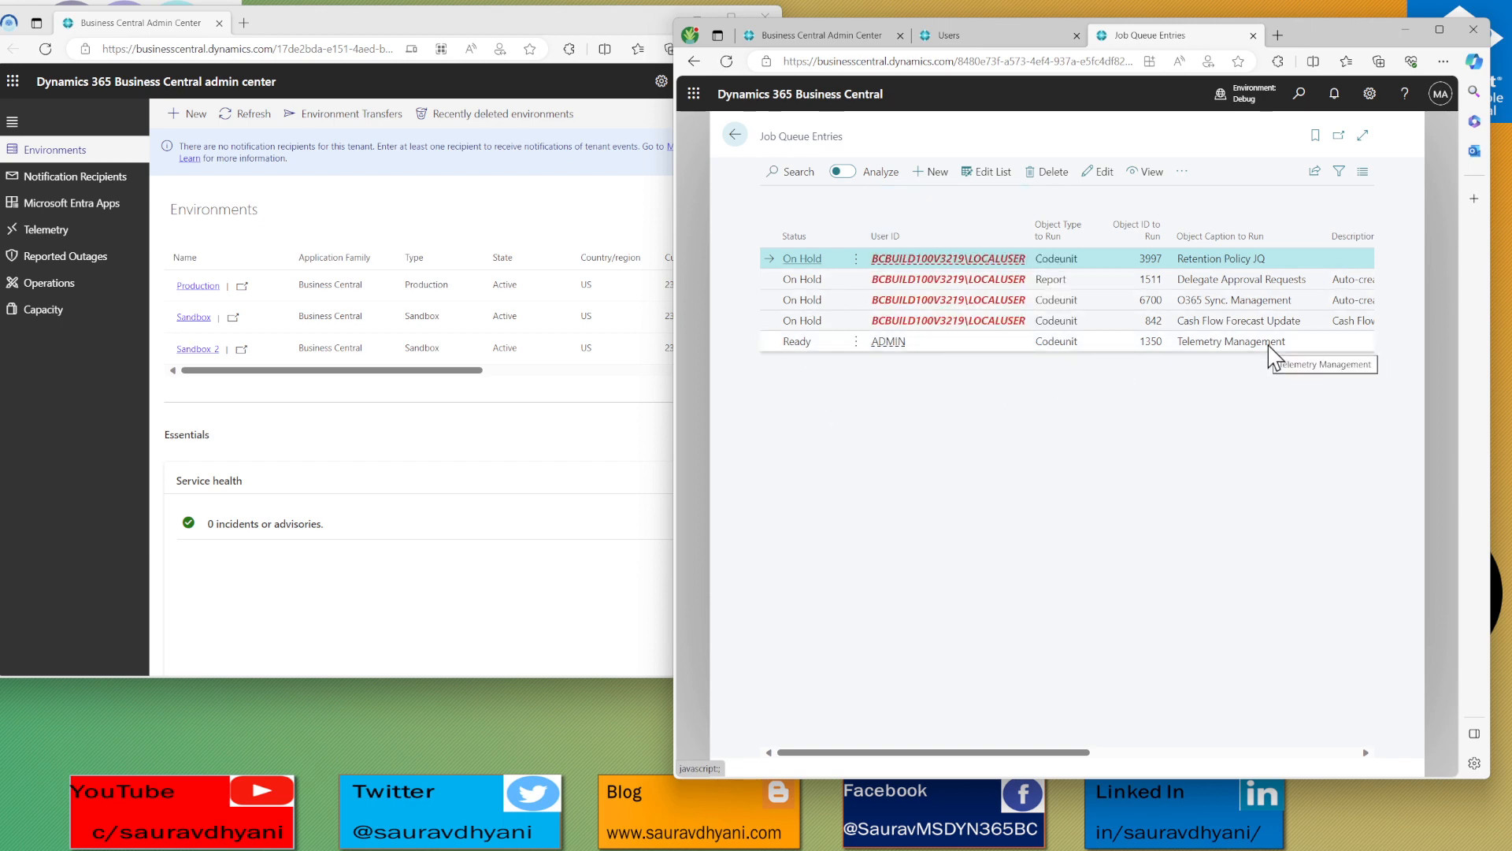
click(735, 135)
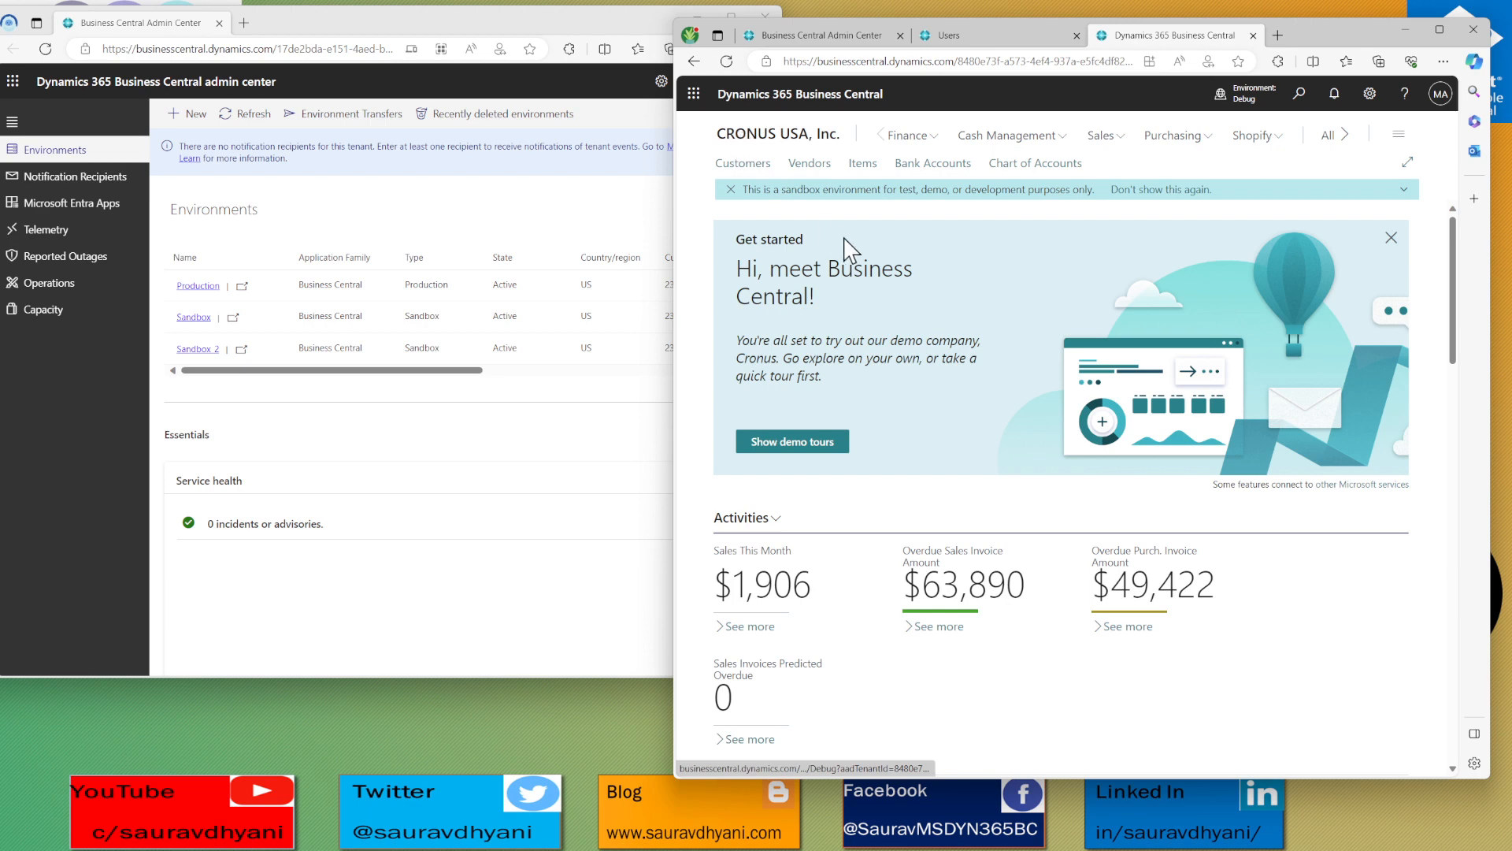